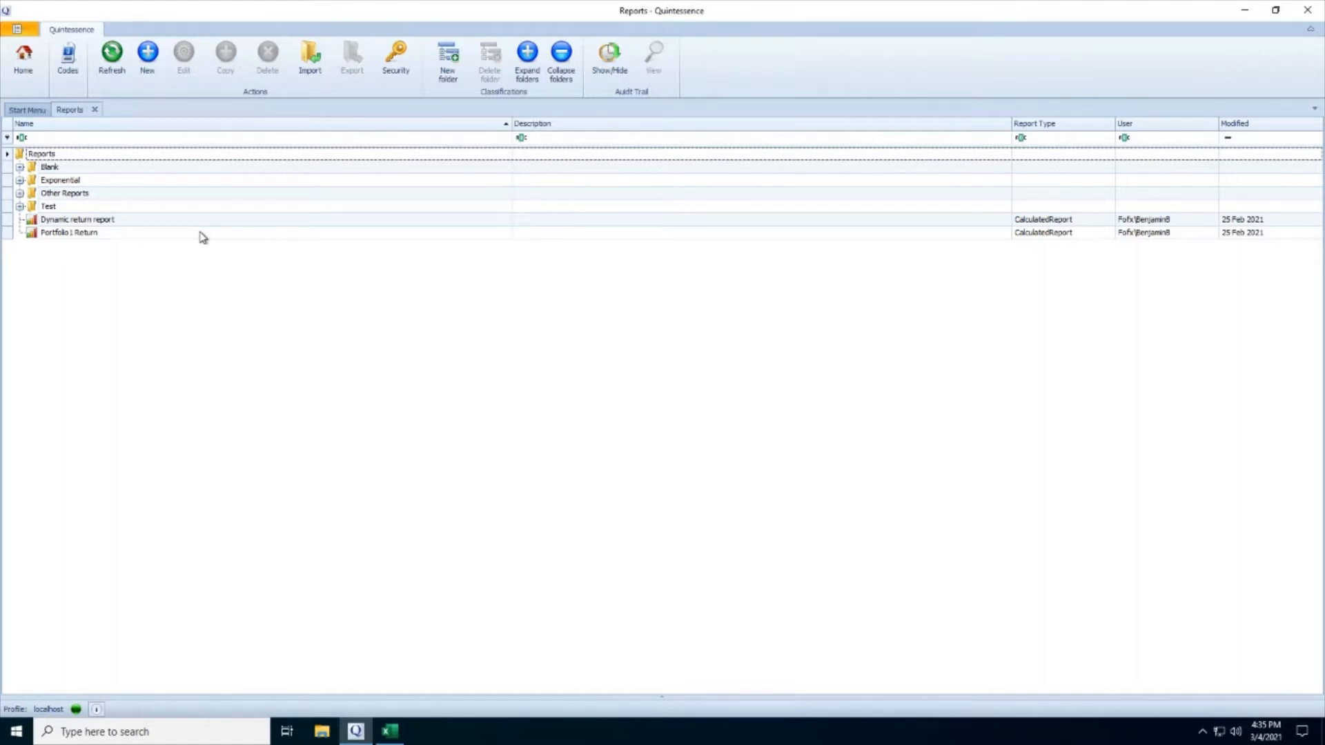
Find Portfolio1 in the Entity Browser and copy the function for its Market Value time series.
{"action": "left_click", "coordinate": [31, 111]}
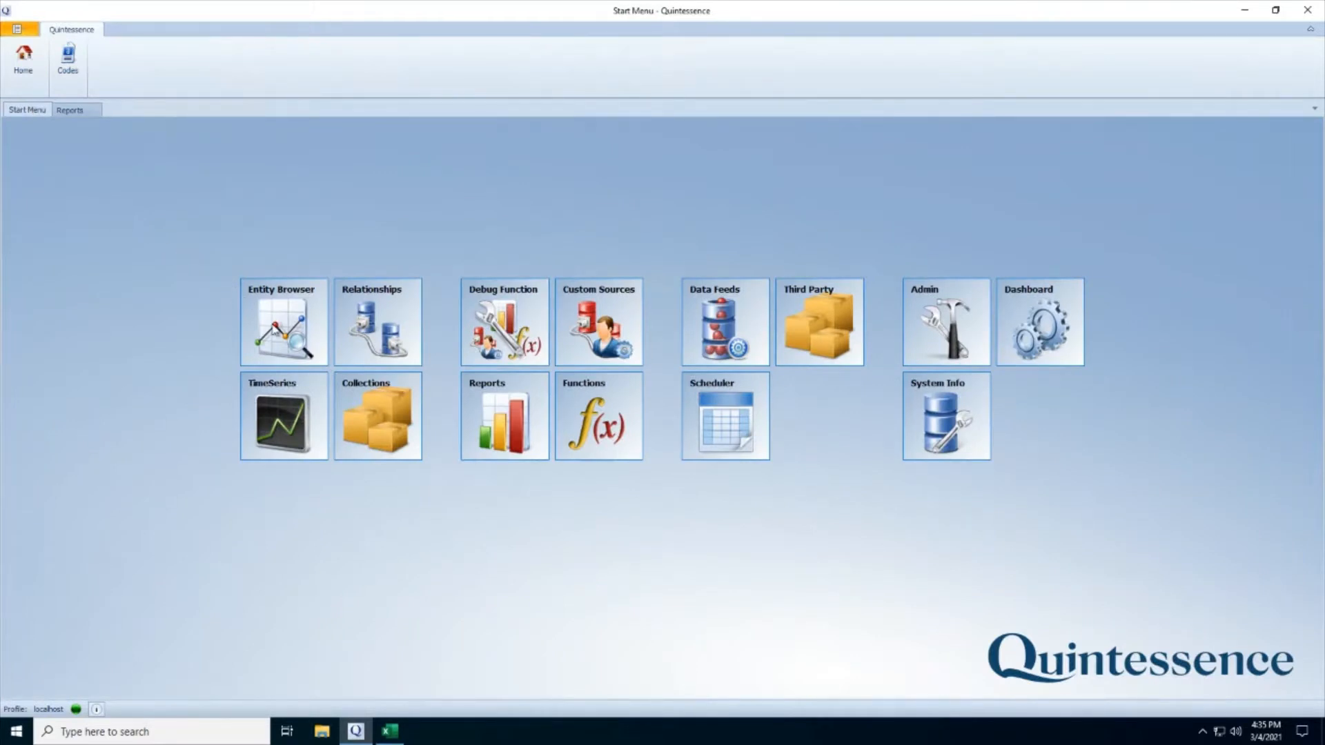
{"action": "left_click", "coordinate": [267, 280]}
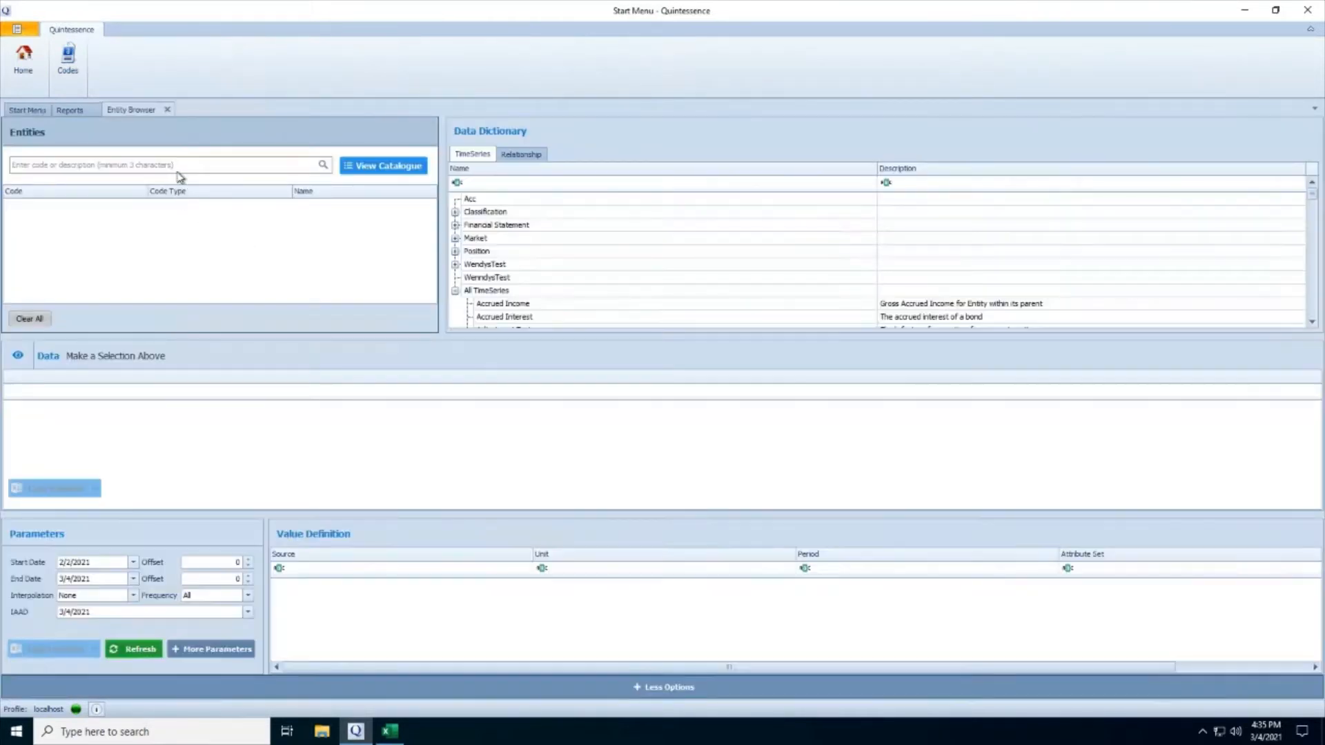
{"action": "type", "text": "portfoio"}
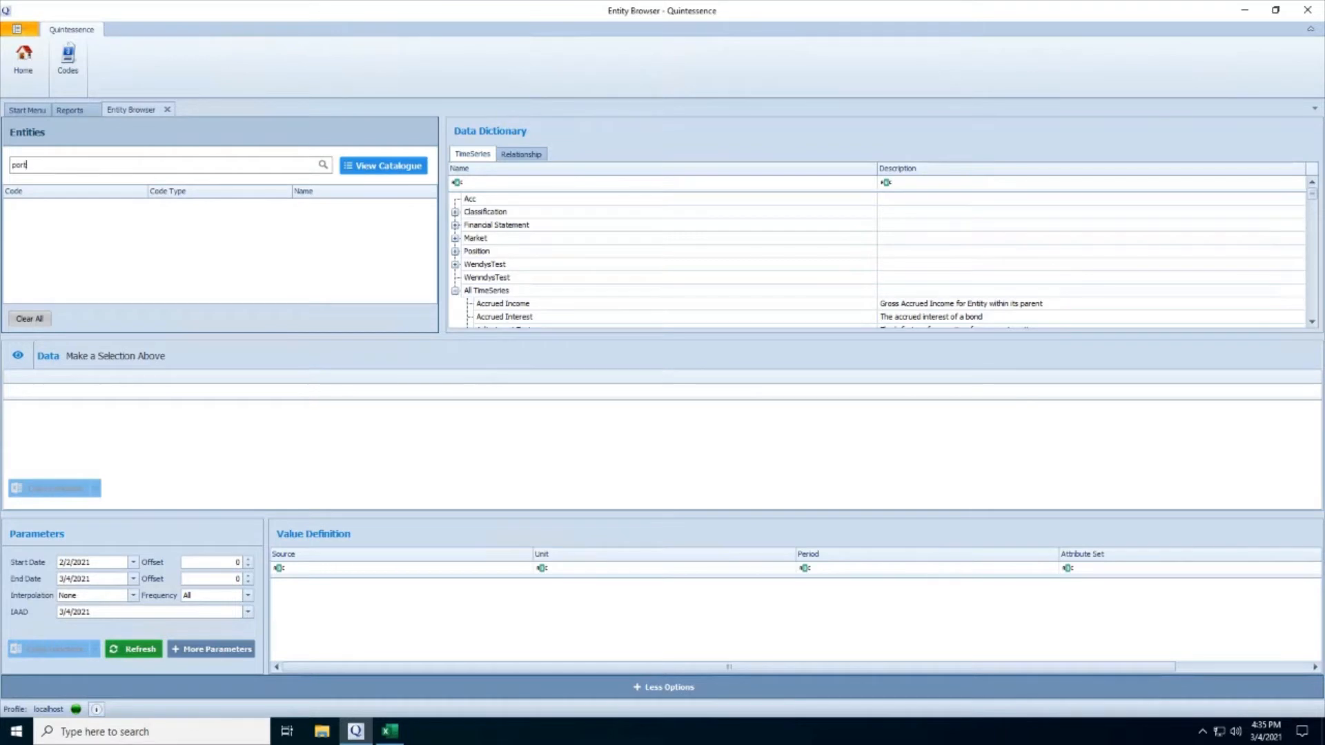
{"action": "key", "text": "BackSpace"}
{"action": "key", "text": "BackSpace"}
{"action": "key", "text": "BackSpace"}
{"action": "type", "text": "olio1"}
{"action": "key", "text": "Return"}
{"action": "scroll", "coordinate": [511, 208], "scroll_direction": "down", "scroll_amount": 3}
{"action": "left_click", "coordinate": [508, 255]}
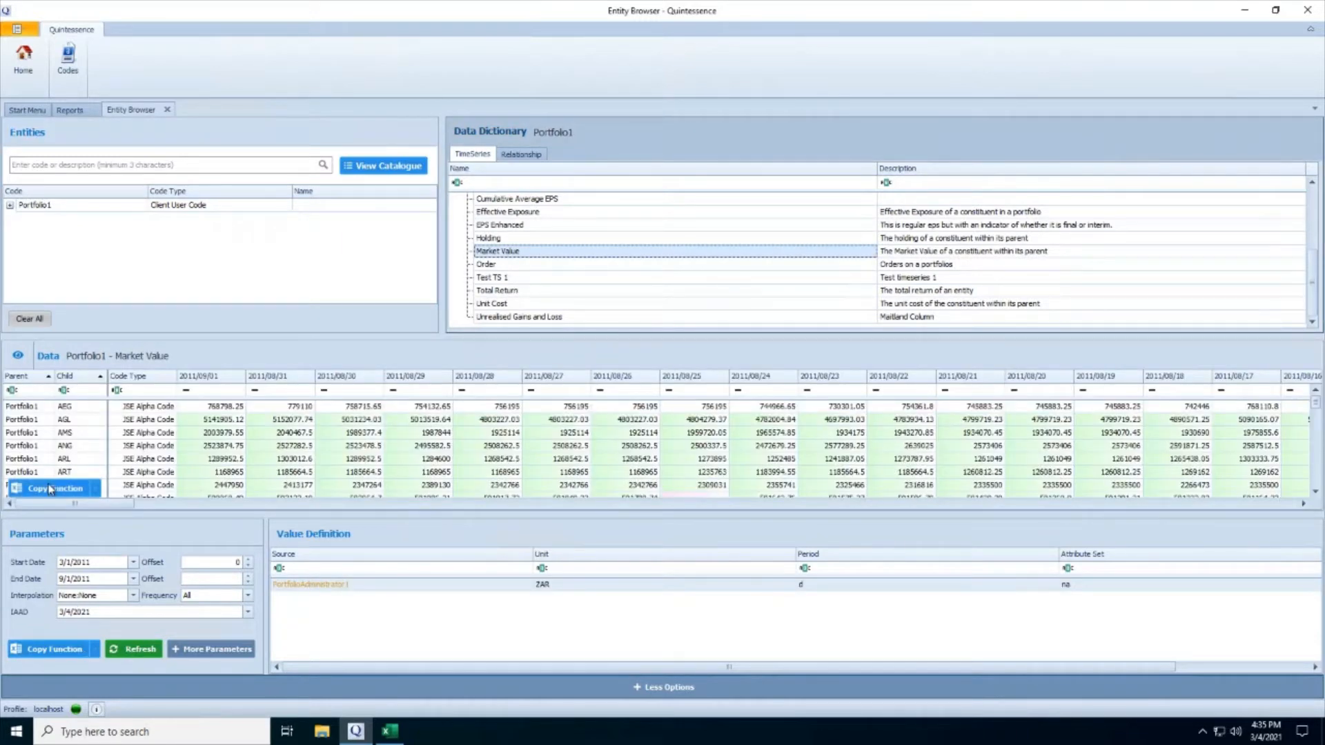
Create a new report named Weights Report.
{"action": "left_click", "coordinate": [69, 110]}
{"action": "left_click", "coordinate": [147, 60]}
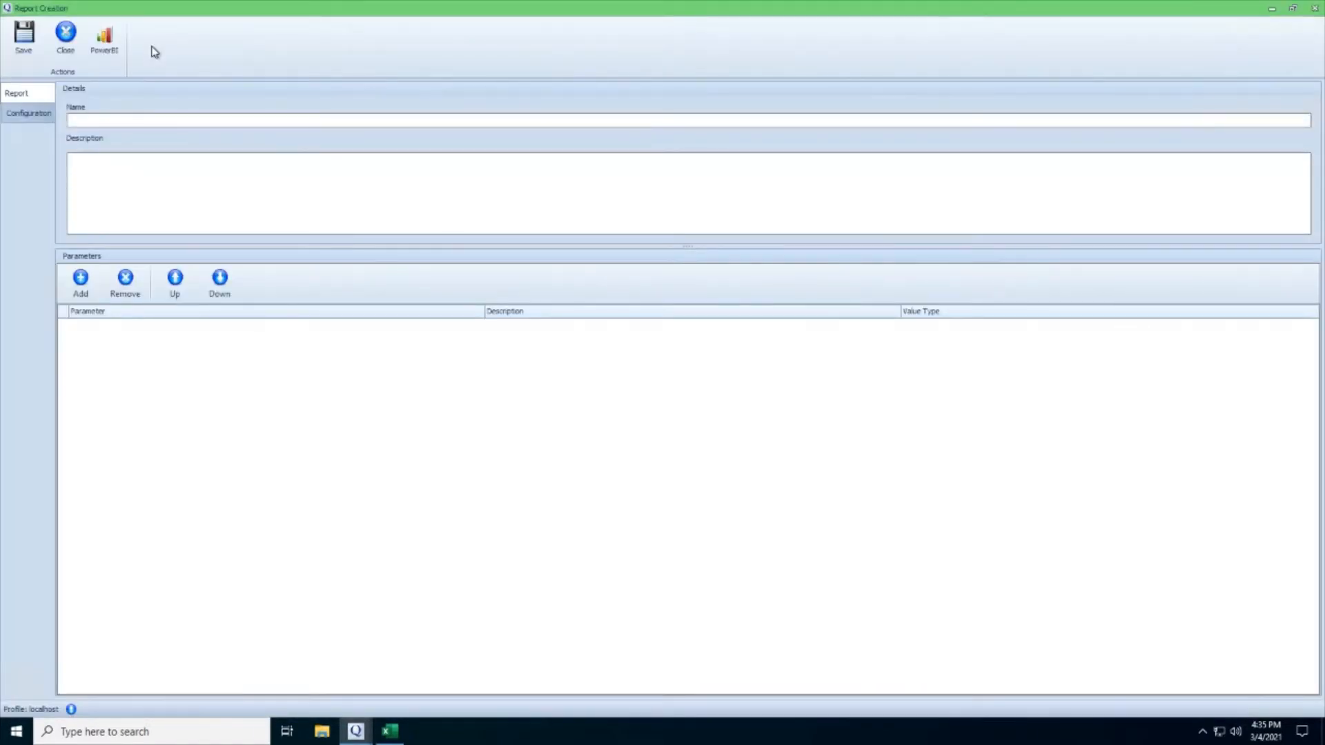
{"action": "left_click", "coordinate": [172, 119]}
{"action": "type", "text": "W"}
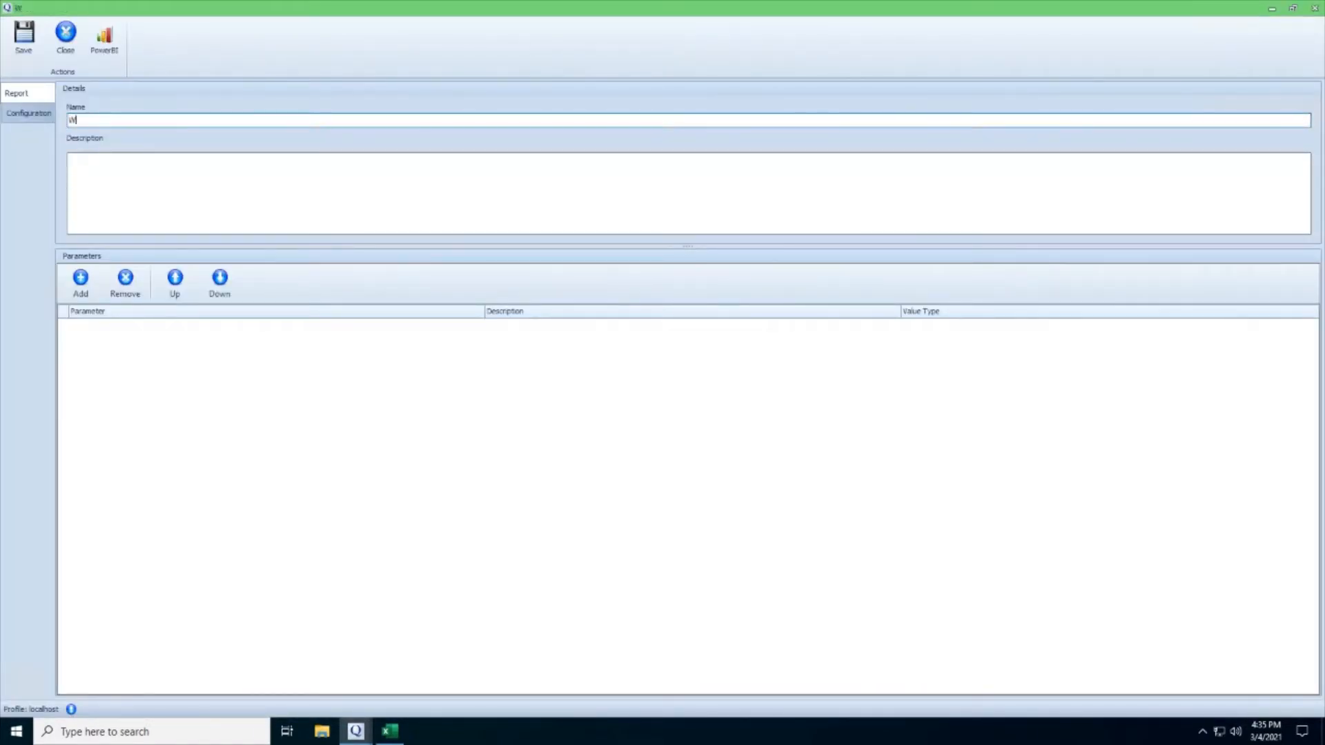
{"action": "type", "text": "eights Report"}
Add three parameters to the report and name the first one Portfolio.
{"action": "left_click", "coordinate": [79, 279]}
{"action": "left_click", "coordinate": [77, 279]}
{"action": "left_click", "coordinate": [77, 279]}
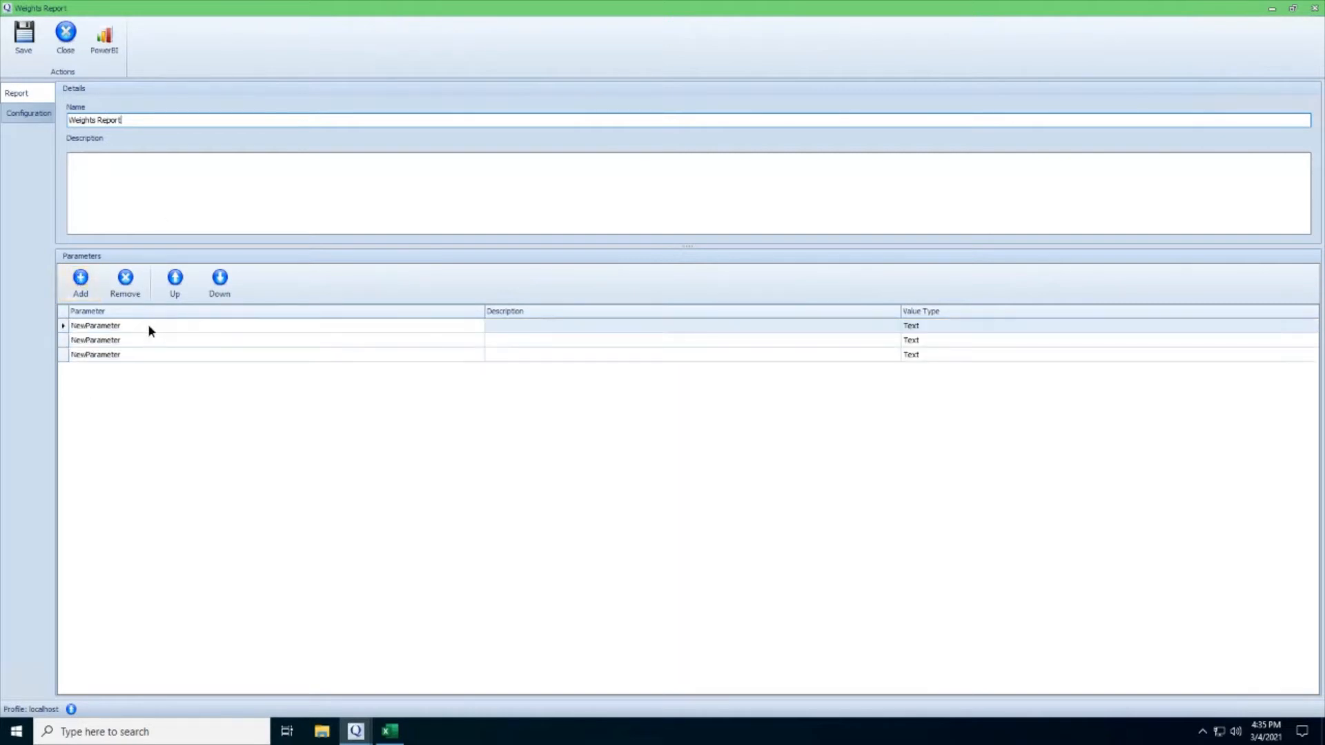
{"action": "left_click", "coordinate": [148, 325]}
{"action": "type", "text": "Portfolio"}
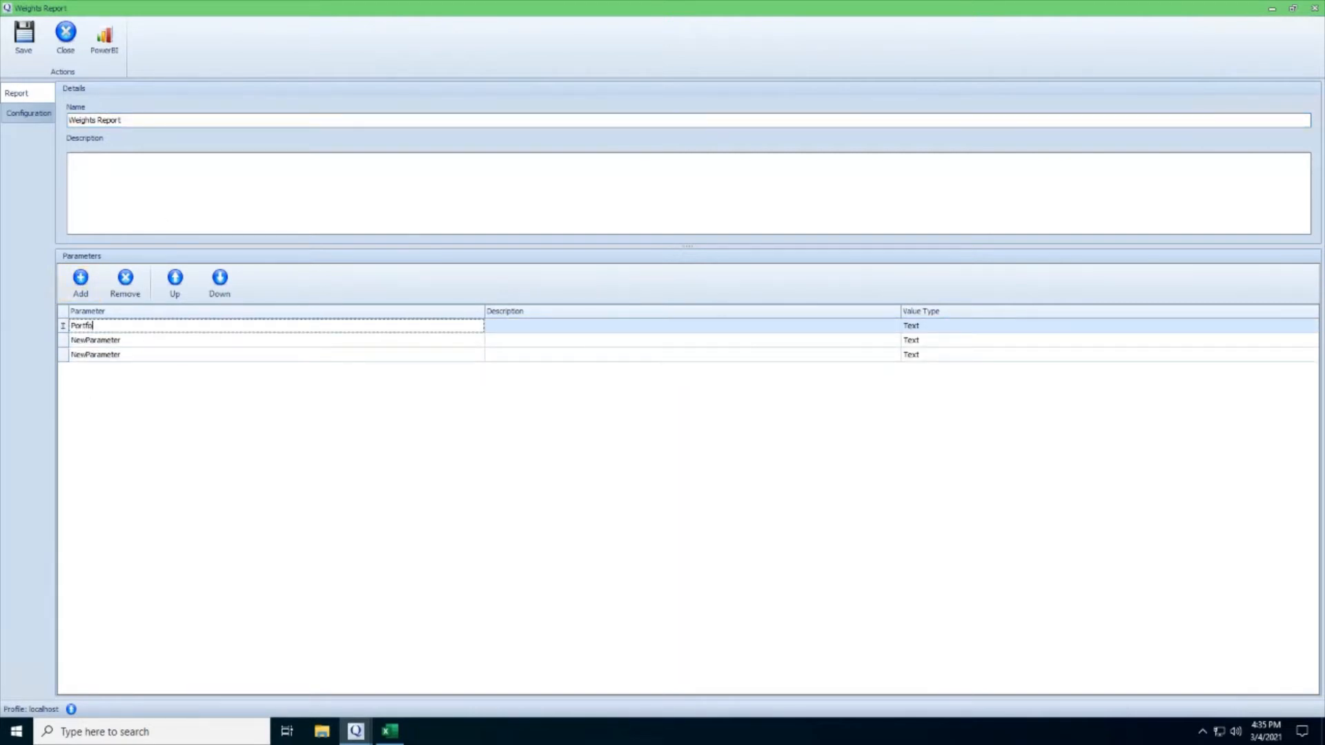
Name the second parameter StartDate and the third one EndDate.
{"action": "key", "text": "Tab"}
{"action": "key", "text": "Tab"}
{"action": "key", "text": "Tab"}
{"action": "type", "text": "StartDate"}
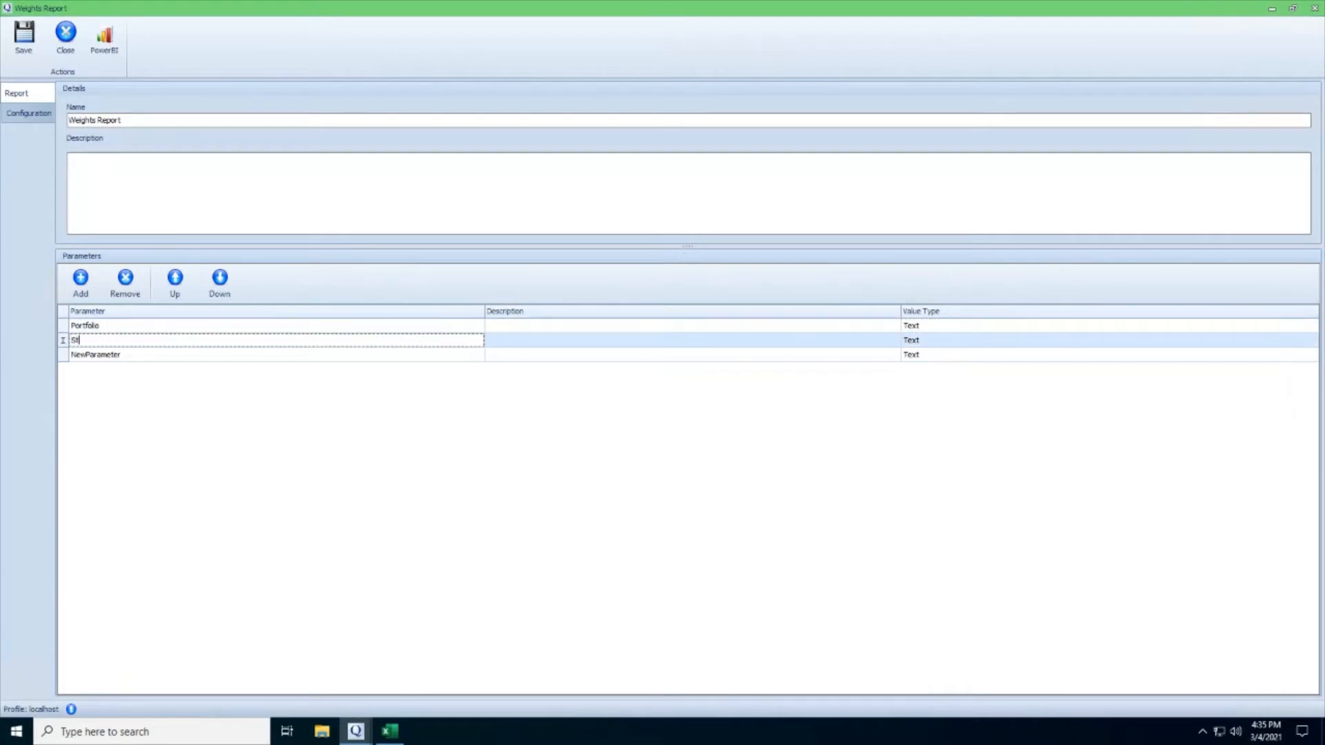
{"action": "key", "text": "Tab"}
{"action": "key", "text": "Tab"}
{"action": "key", "text": "Tab"}
{"action": "type", "text": "EndDate"}
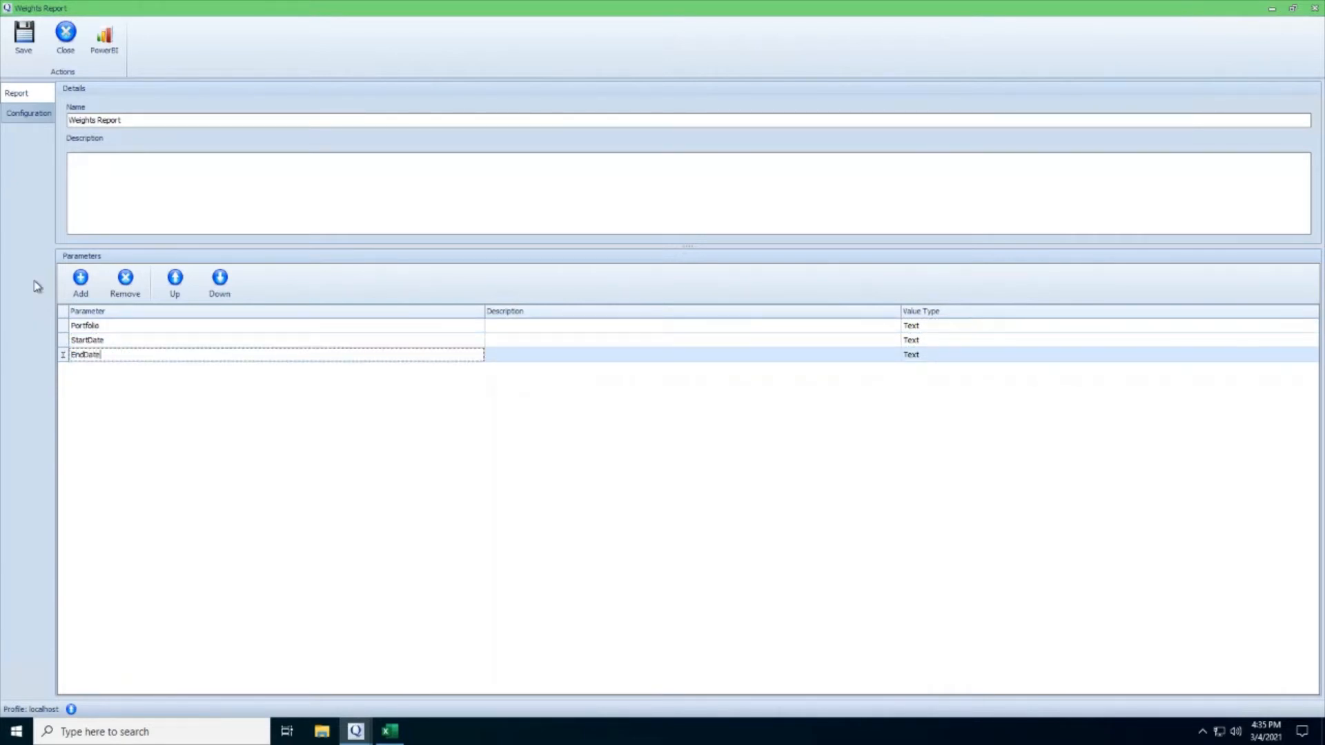
Define a rawdata variable in the report's equation from the copied RelationshipData function, ending the statement with a semicolon.
{"action": "left_click", "coordinate": [37, 118]}
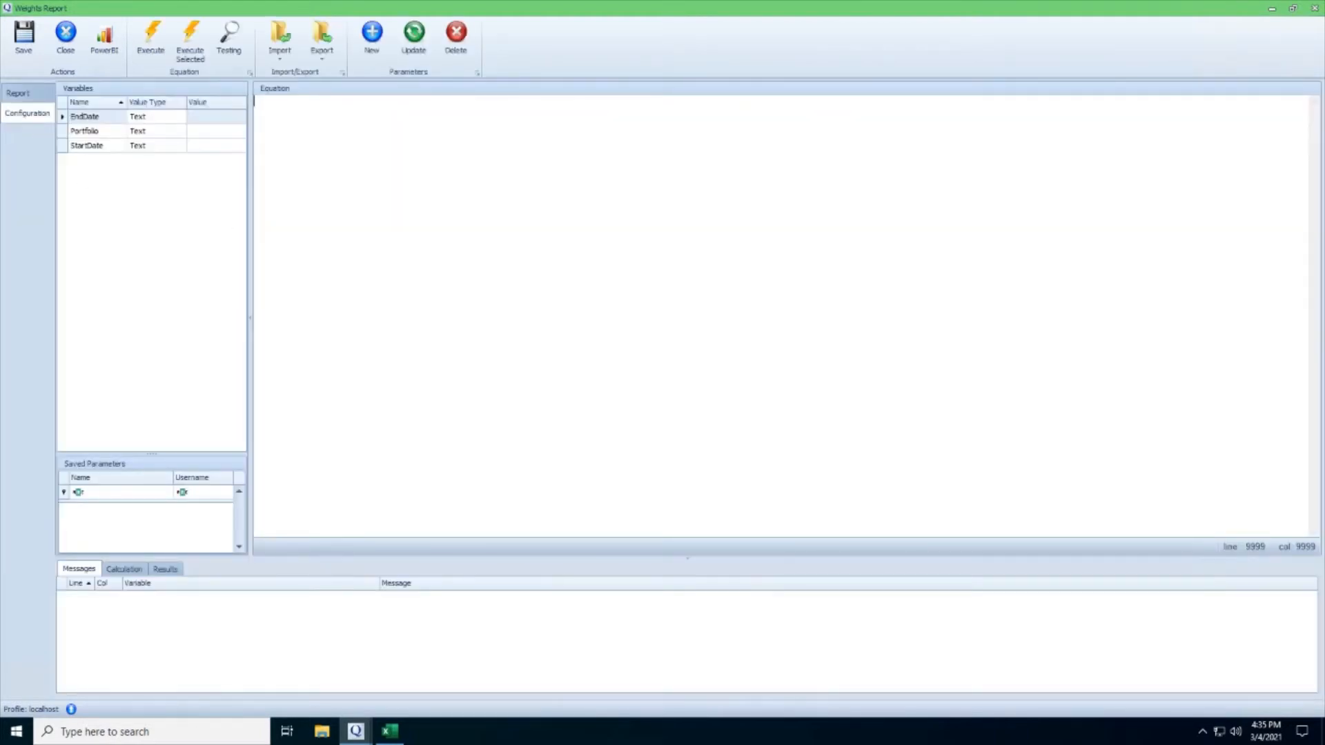
{"action": "type", "text": "rawdata:"}
{"action": "type", "text": "=RelationshipData(\"Portfolio1\", \"Constituent\", \"Market Value\", \"01 Mar 2011:0\", \"01 Sep 2011:0\", \"P\", \"None:None\", \"dataview(parent, child, valuedate, declarationdate, value)\", \"ZAR\", \"D\", \"04 March 2021:*\", \"PortfolioAdministrator1\", \"PortfolioAdministrator1:na\", \"na\",)"}
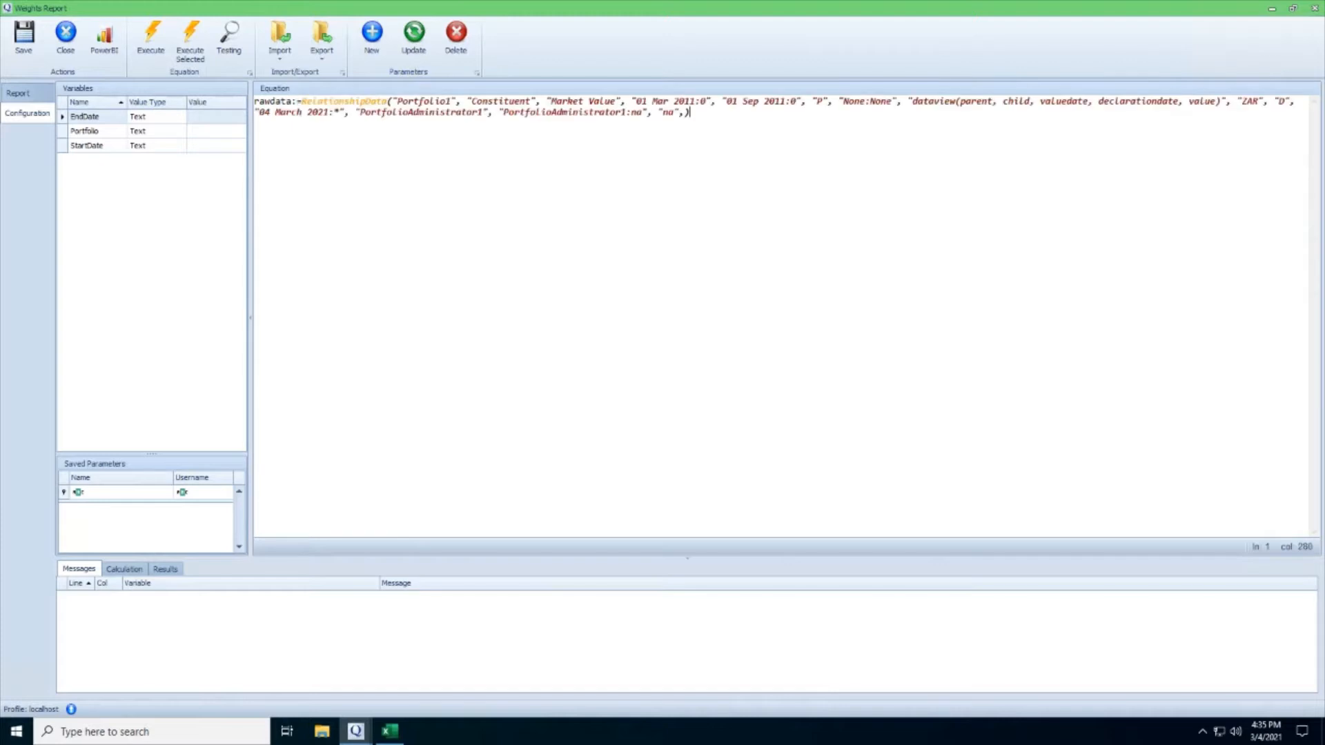
{"action": "type", "text": ";"}
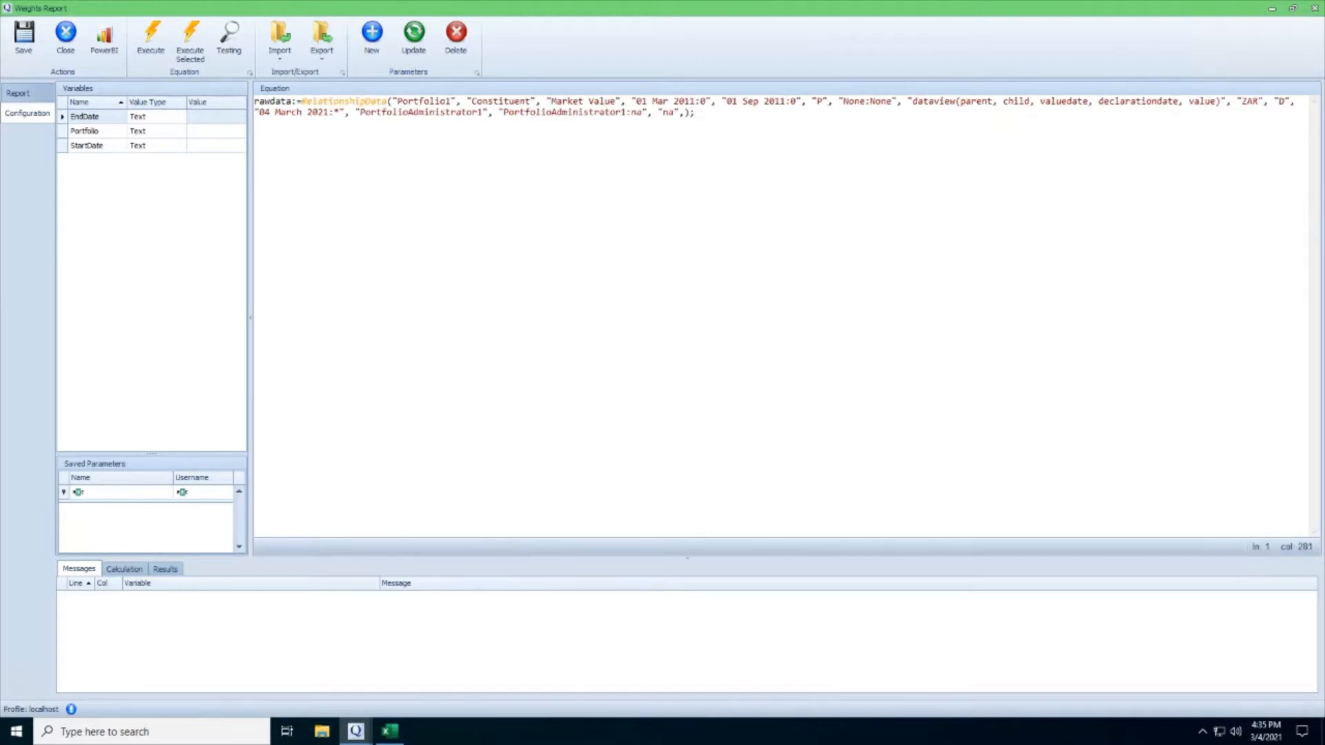
Replace the hard-coded portfolio and the two dates in the rawdata function with portfolio, startdate and enddate.
{"action": "left_click_drag", "start_coordinate": [392, 101], "coordinate": [456, 100]}
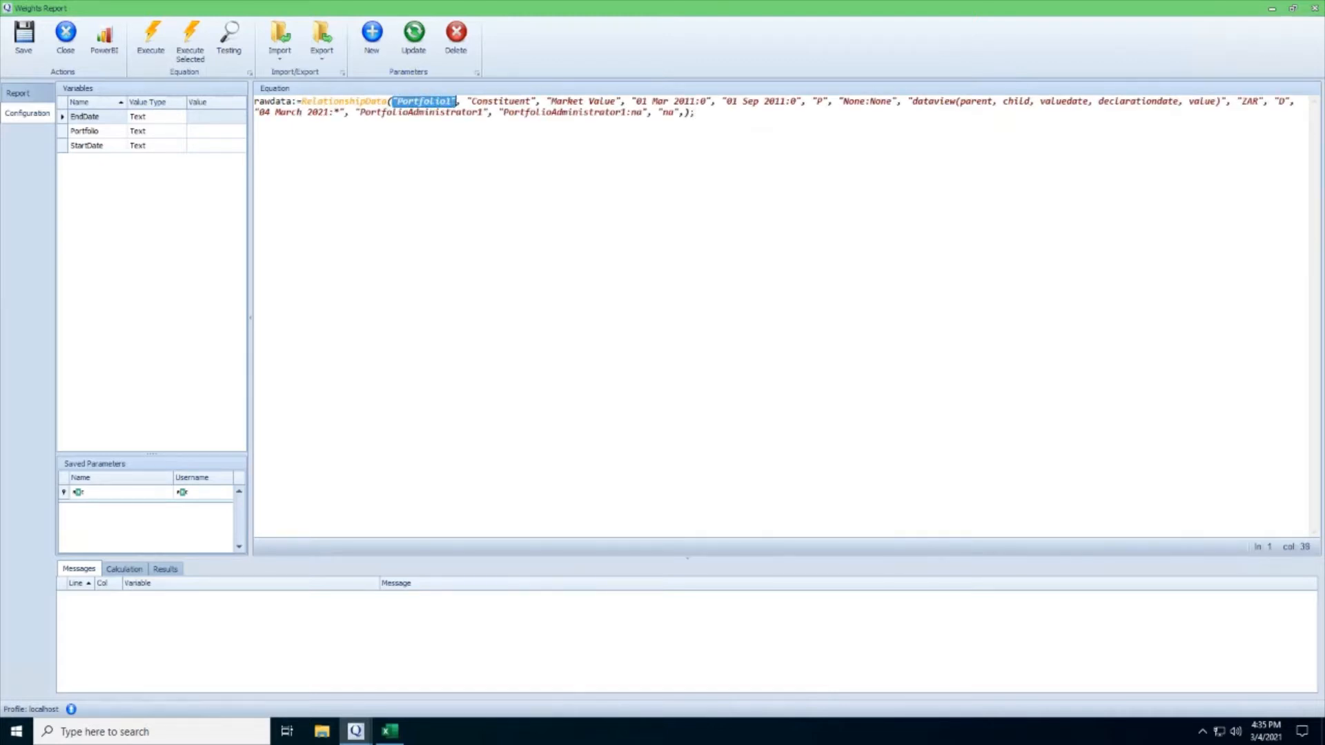
{"action": "type", "text": "portfolio"}
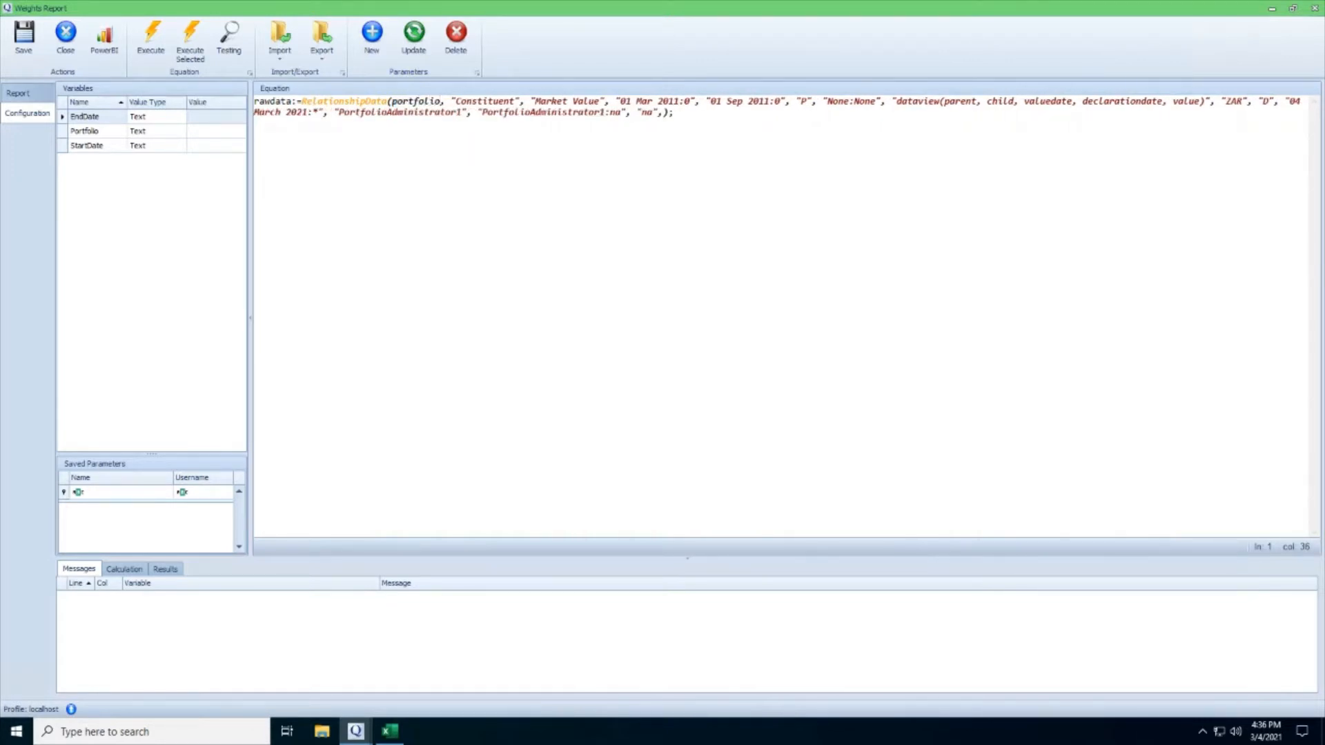
{"action": "left_click_drag", "start_coordinate": [615, 101], "coordinate": [791, 101]}
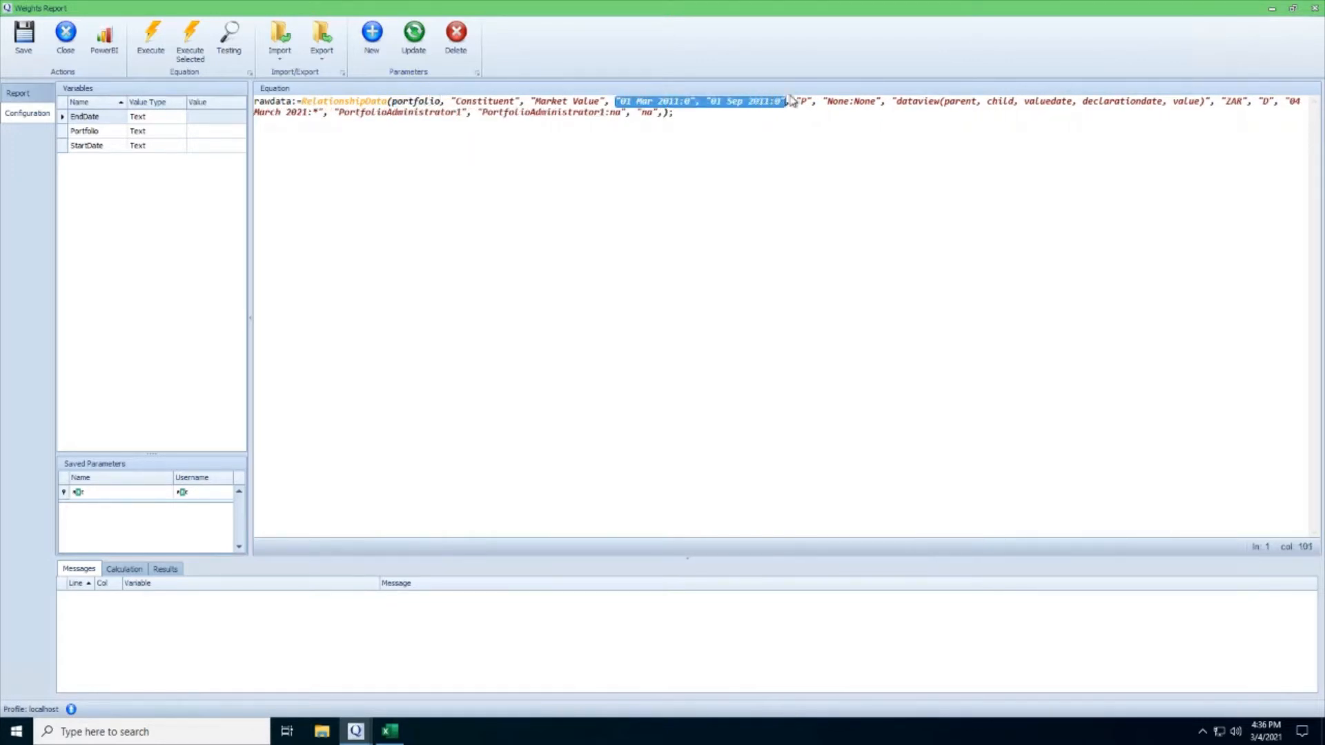
{"action": "type", "text": "startdate, "}
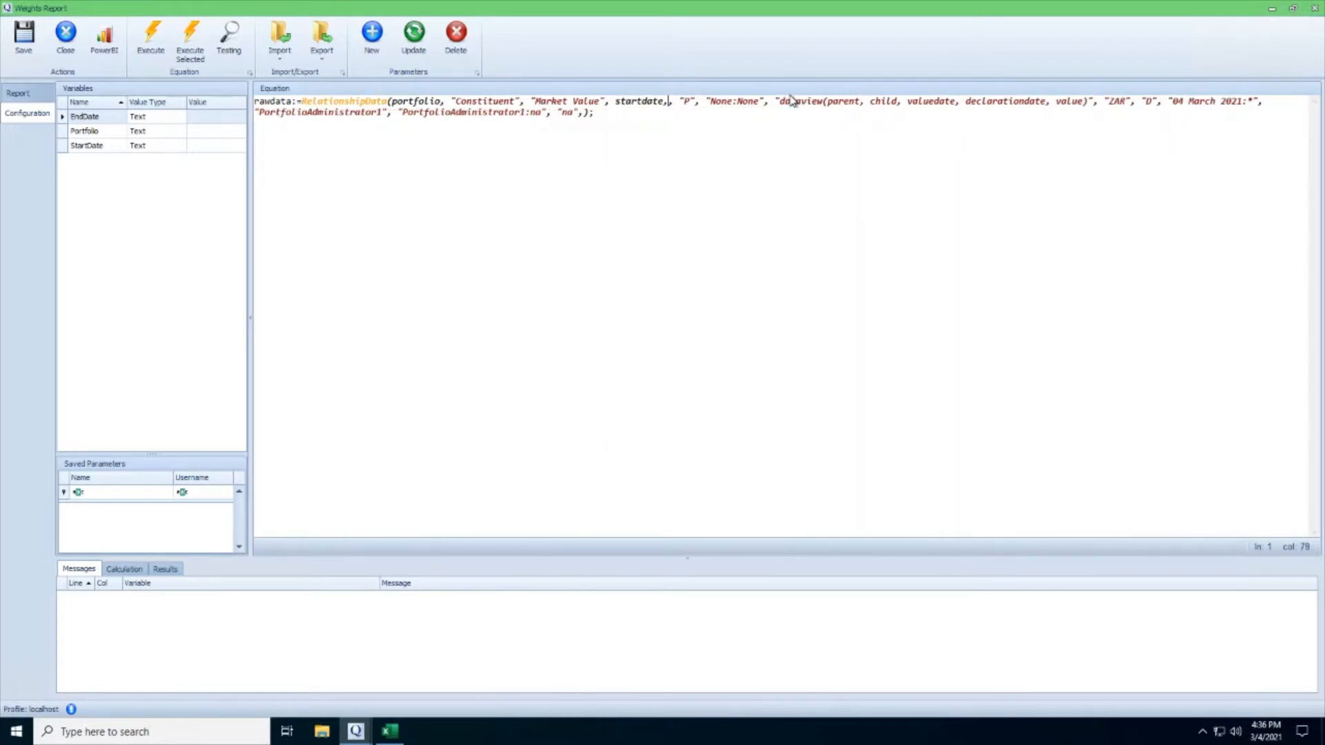
{"action": "type", "text": "enddate"}
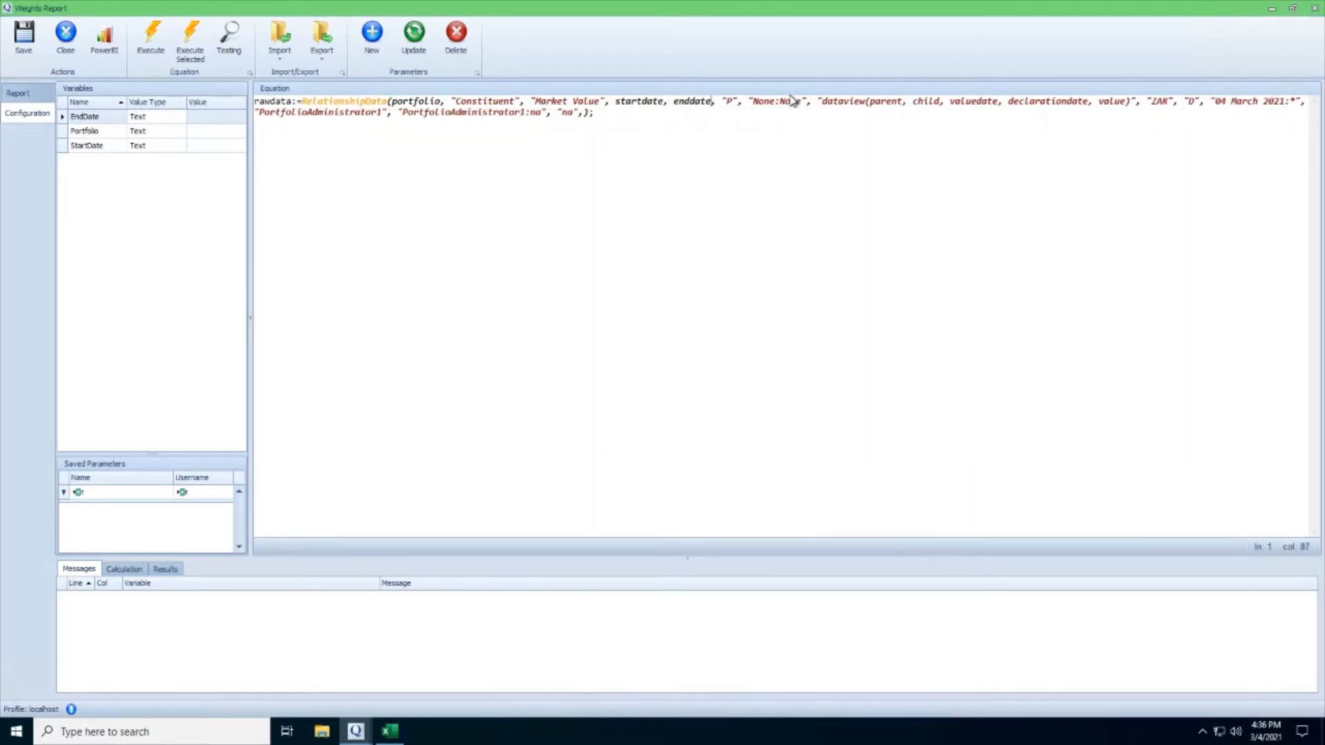
Set Portfolio to portfolio1, StartDate to 1 Mar 2011 and EndDate to 15 Mar 2011, and execute the equation.
{"action": "left_click", "coordinate": [215, 132]}
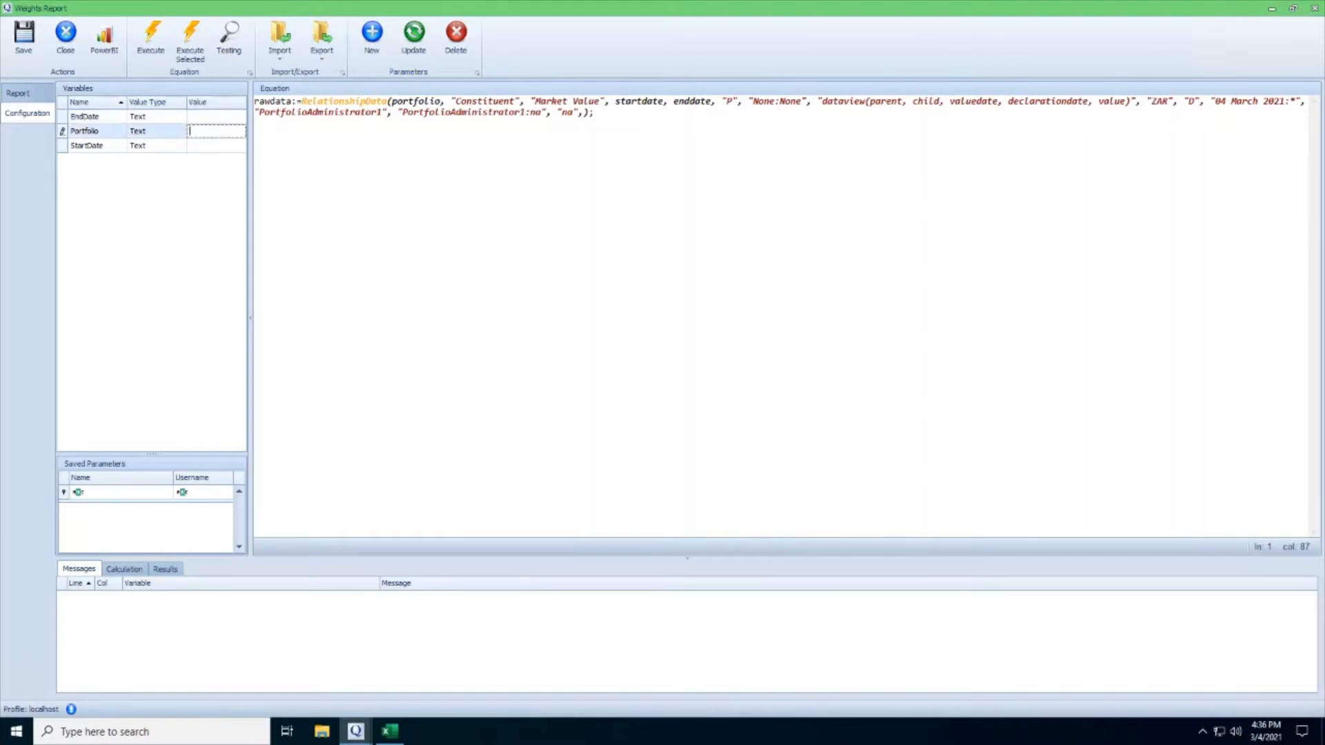
{"action": "type", "text": "portfolio1"}
{"action": "left_click", "coordinate": [221, 146]}
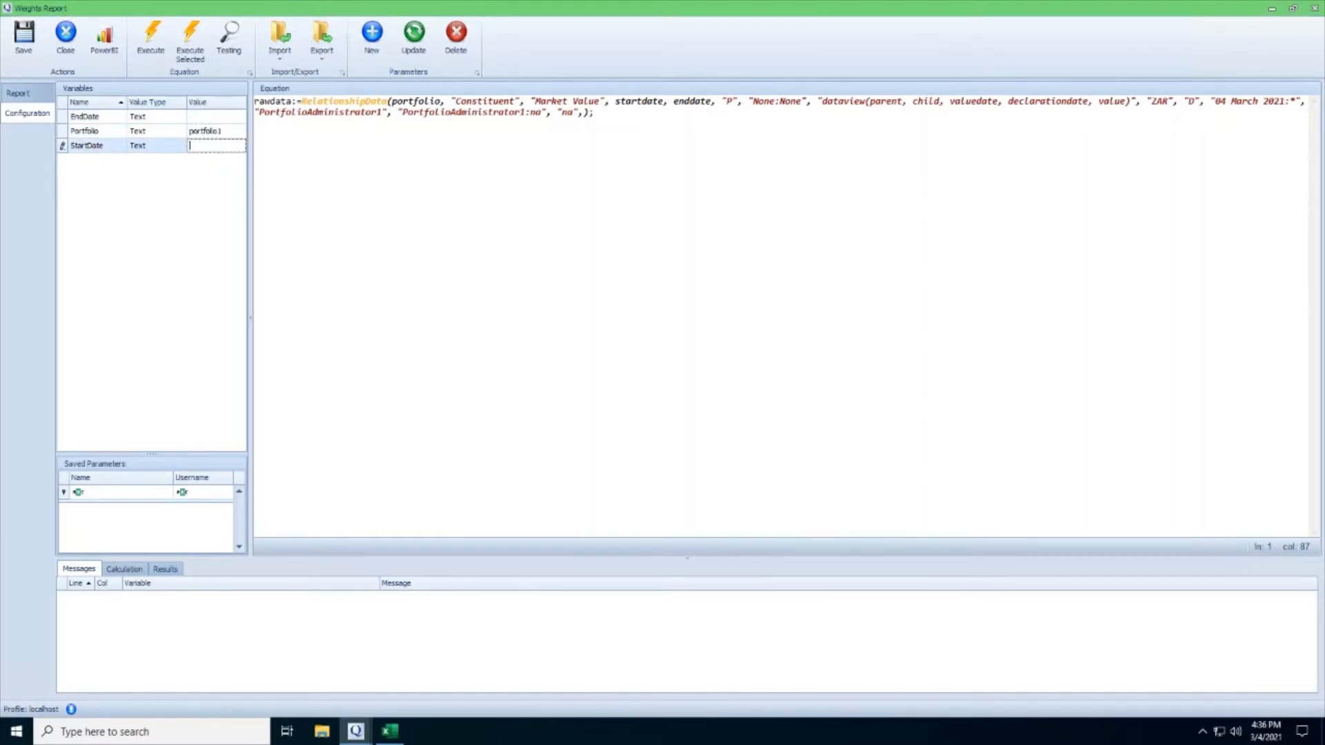
{"action": "type", "text": "1 Mar 2011"}
{"action": "left_click", "coordinate": [219, 117]}
{"action": "type", "text": "15 Mar 2011"}
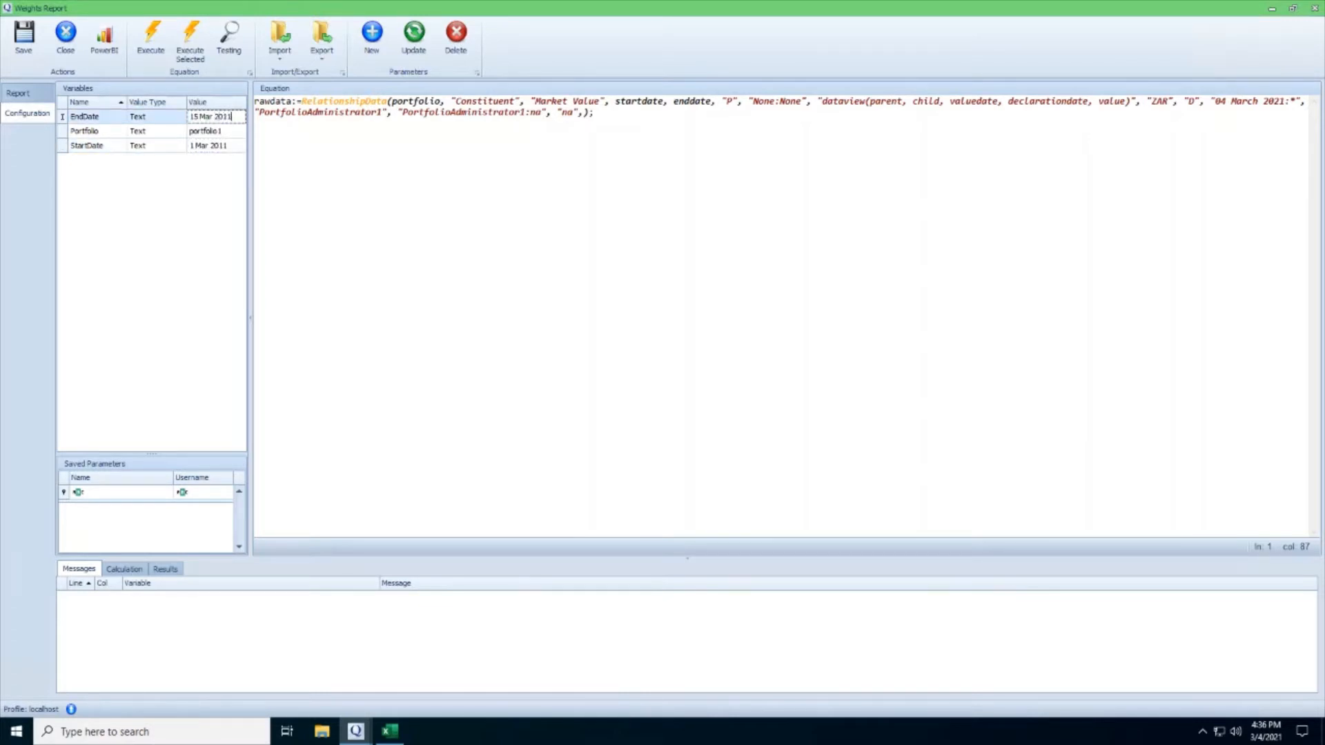
{"action": "left_click", "coordinate": [151, 38]}
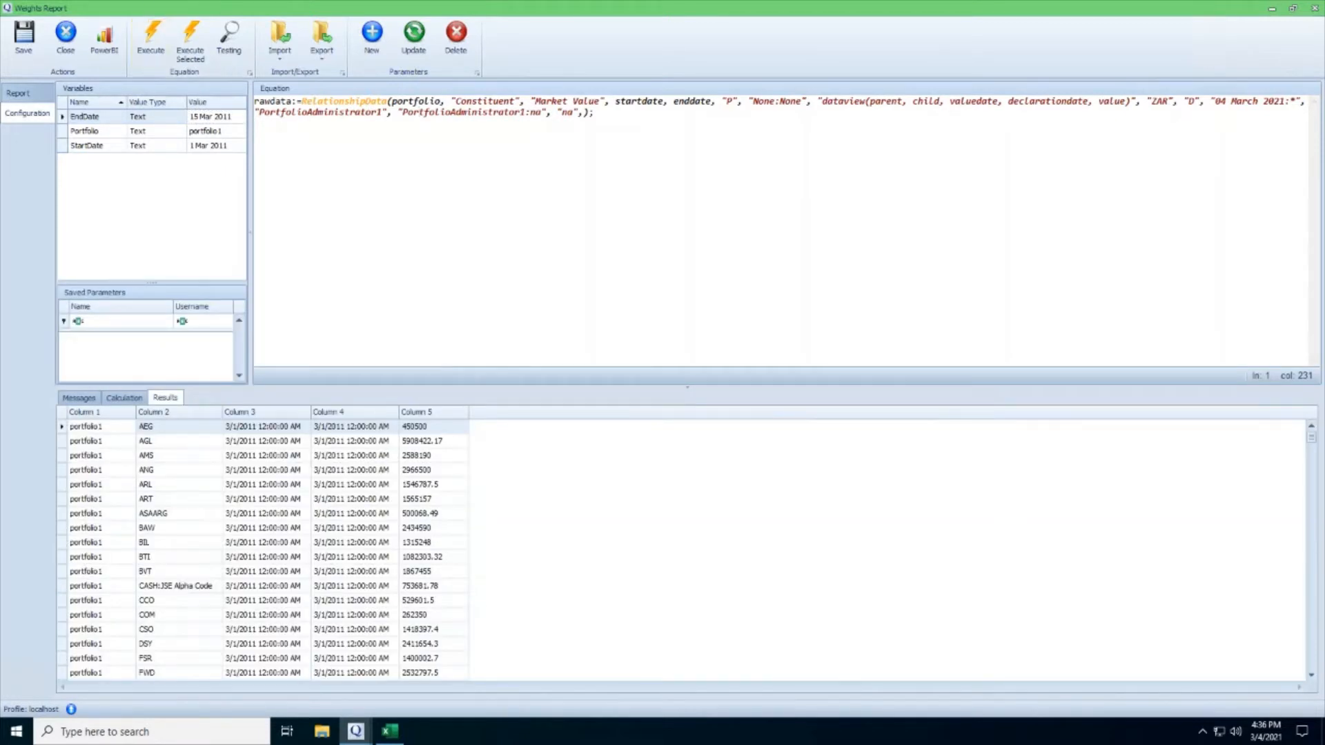
Below the rawdata statement, start a weight variable that applies groupby to rawdata.
{"action": "left_click", "coordinate": [595, 113]}
{"action": "key", "text": "Return"}
{"action": "key", "text": "Return"}
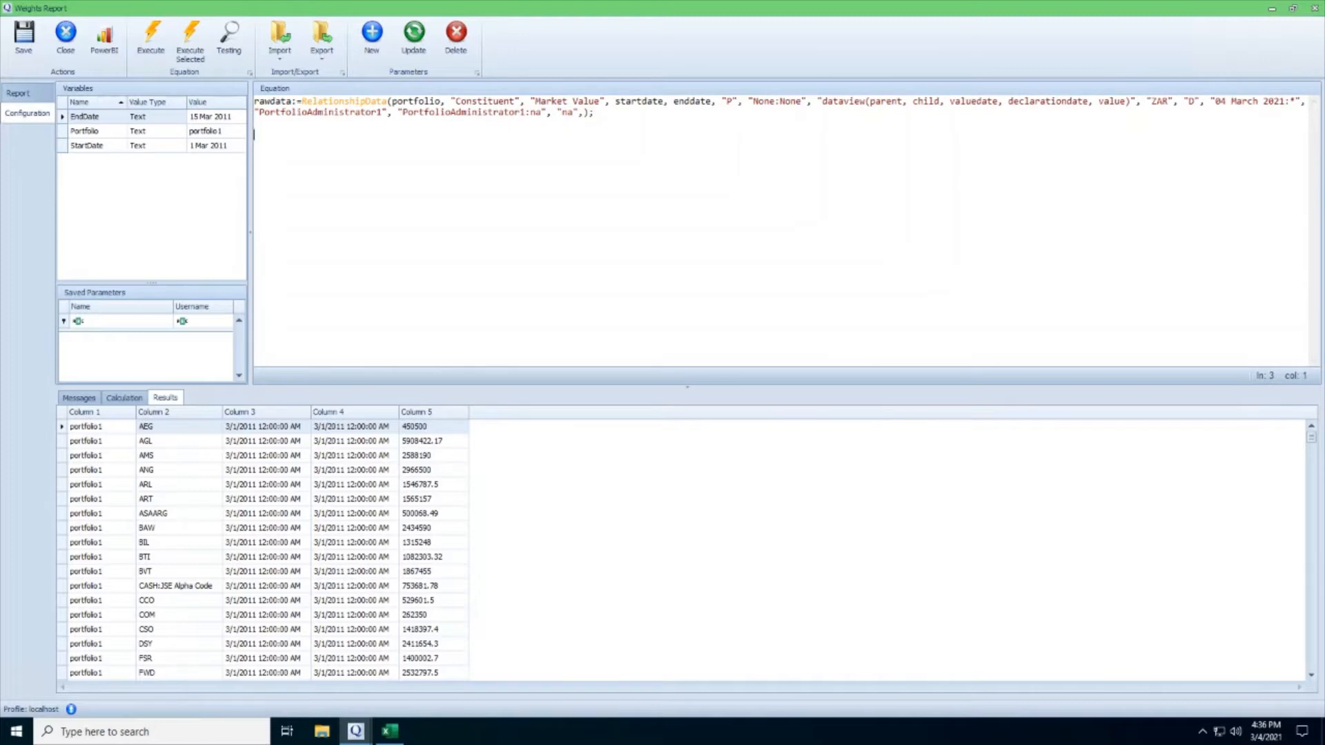
{"action": "type", "text": "weight:=groupby("}
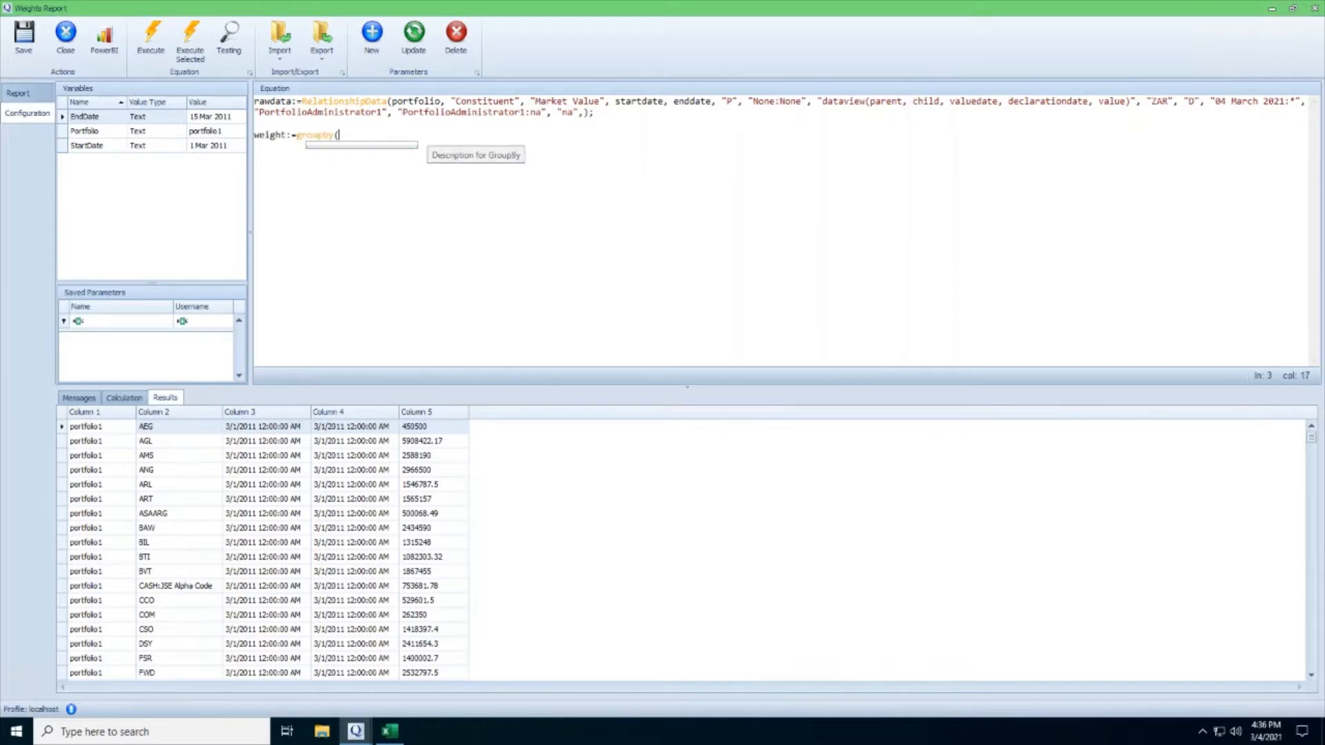
{"action": "type", "text": "rawdatam"}
{"action": "key", "text": "BackSpace"}
Enter "C1,C3,C2" as the grouping columns of the weight statement.
{"action": "type", "text": ",\"C"}
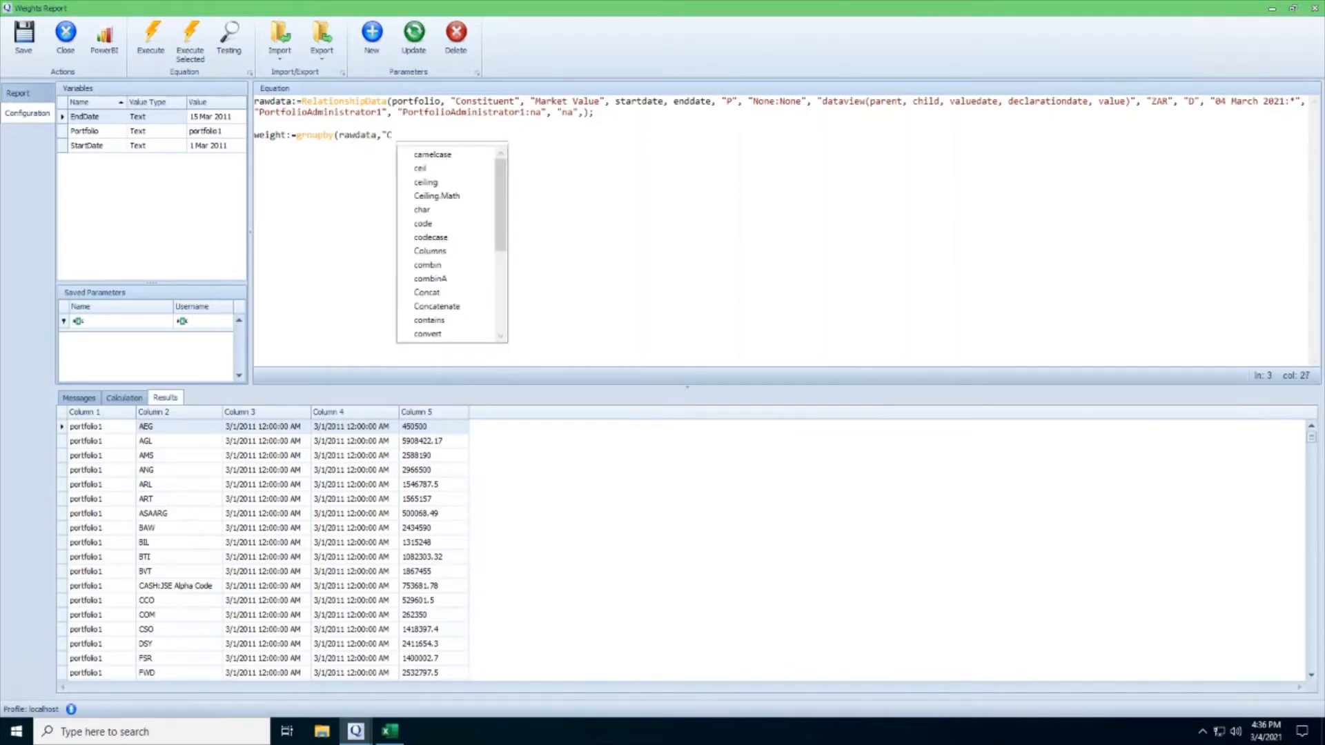
{"action": "type", "text": "1"}
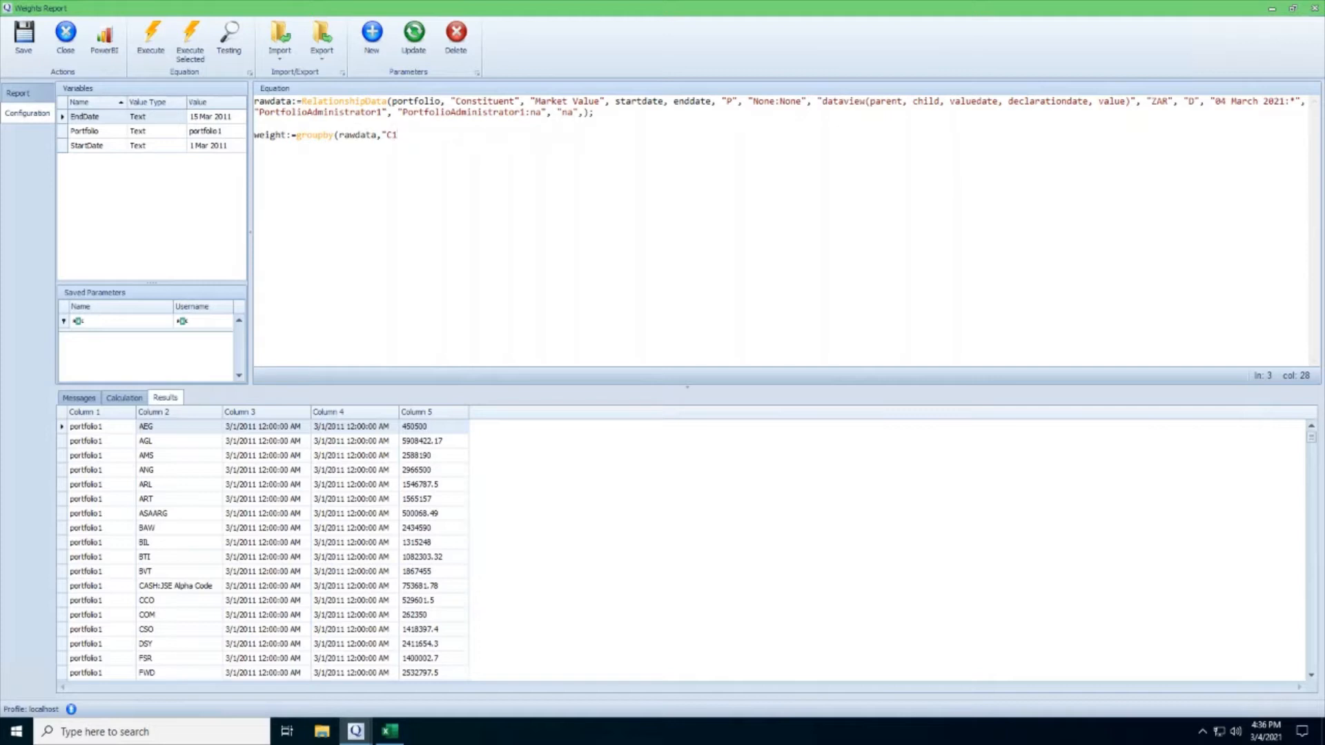
{"action": "type", "text": ",C3"}
{"action": "type", "text": ",C2\",\""}
Complete the weight statement with the expression "C5/sum(G2C5)", a closing bracket and a semicolon.
{"action": "type", "text": "C5/su"}
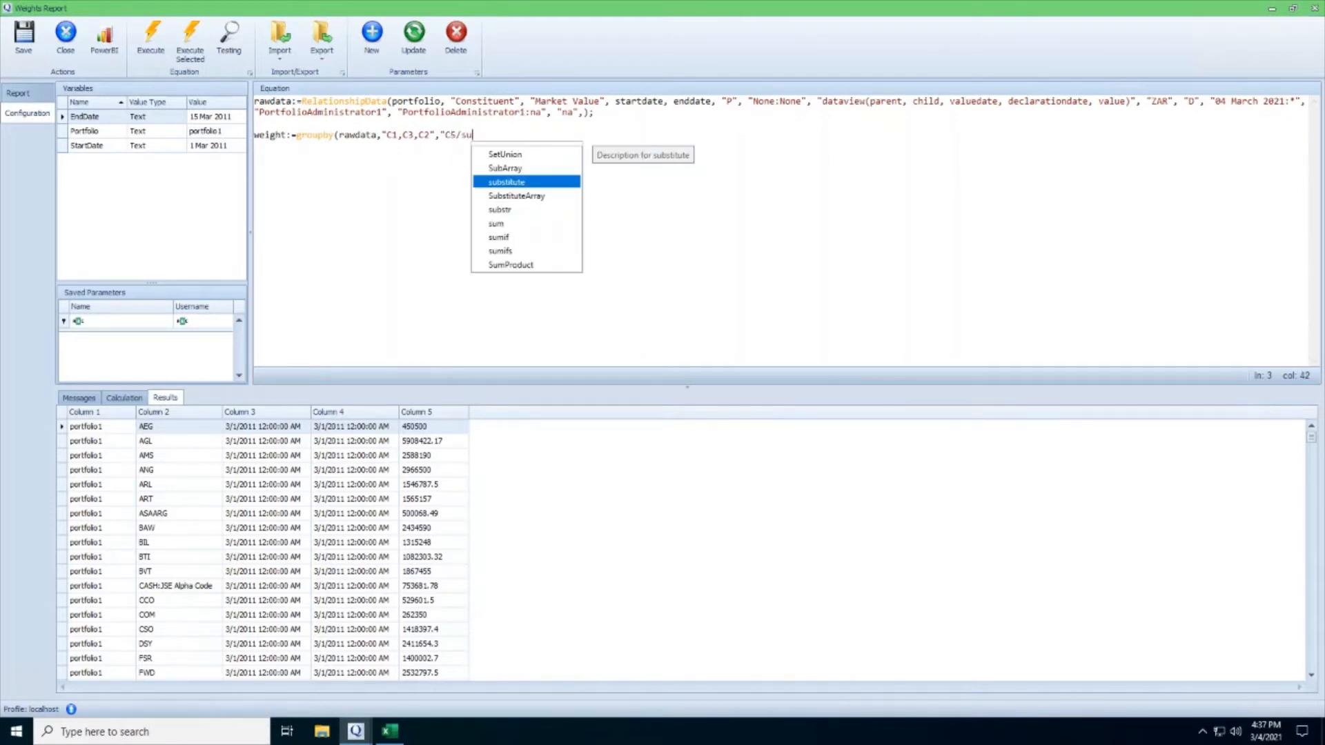
{"action": "type", "text": "m("}
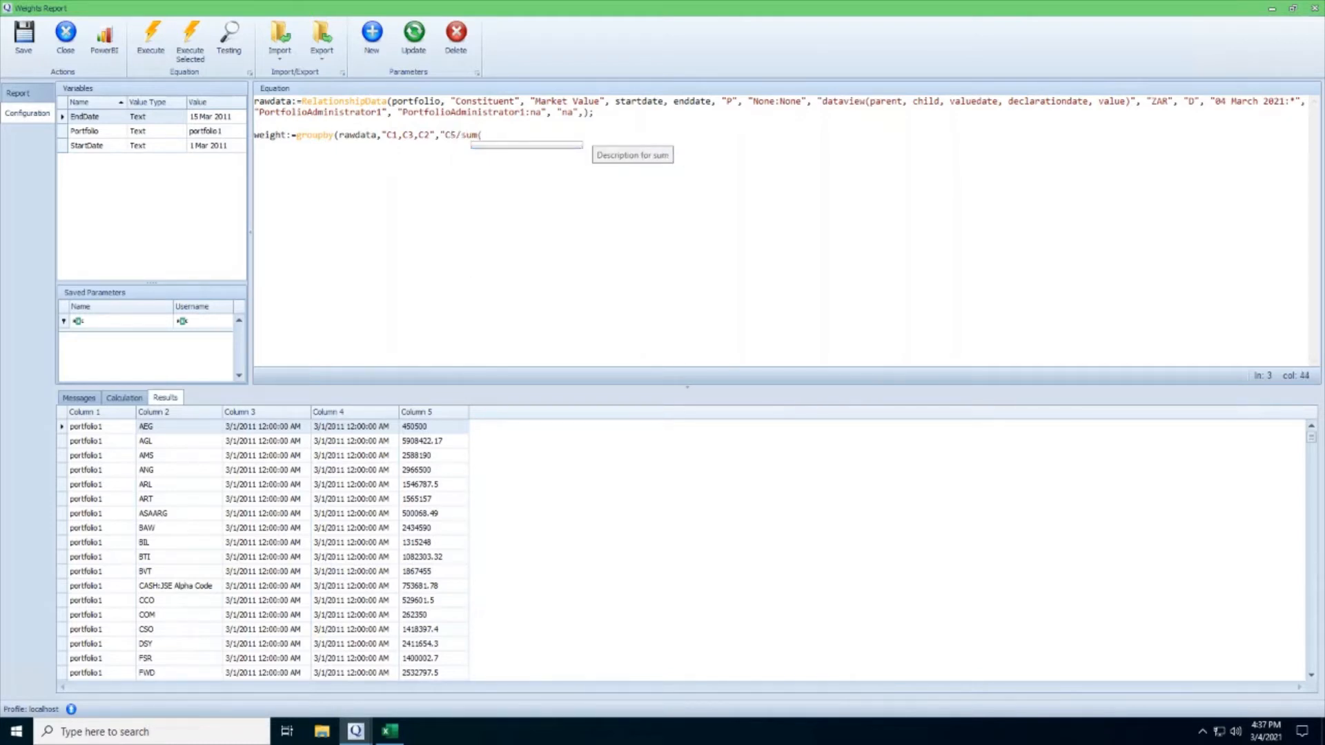
{"action": "type", "text": "G2"}
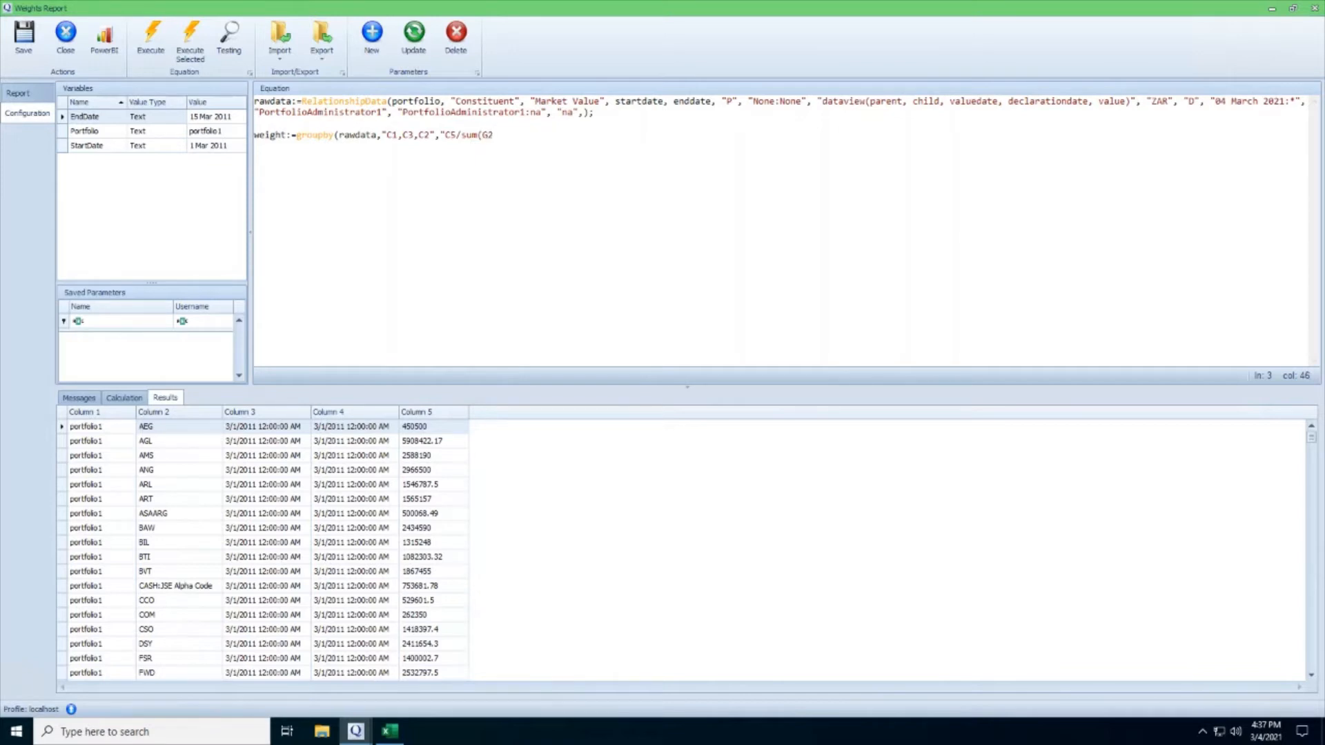
{"action": "type", "text": "C5)\");"}
Execute the equation and examine the calculated constituent weights for each date.
{"action": "left_click", "coordinate": [159, 48]}
{"action": "scroll", "coordinate": [331, 546], "scroll_direction": "down", "scroll_amount": 10}
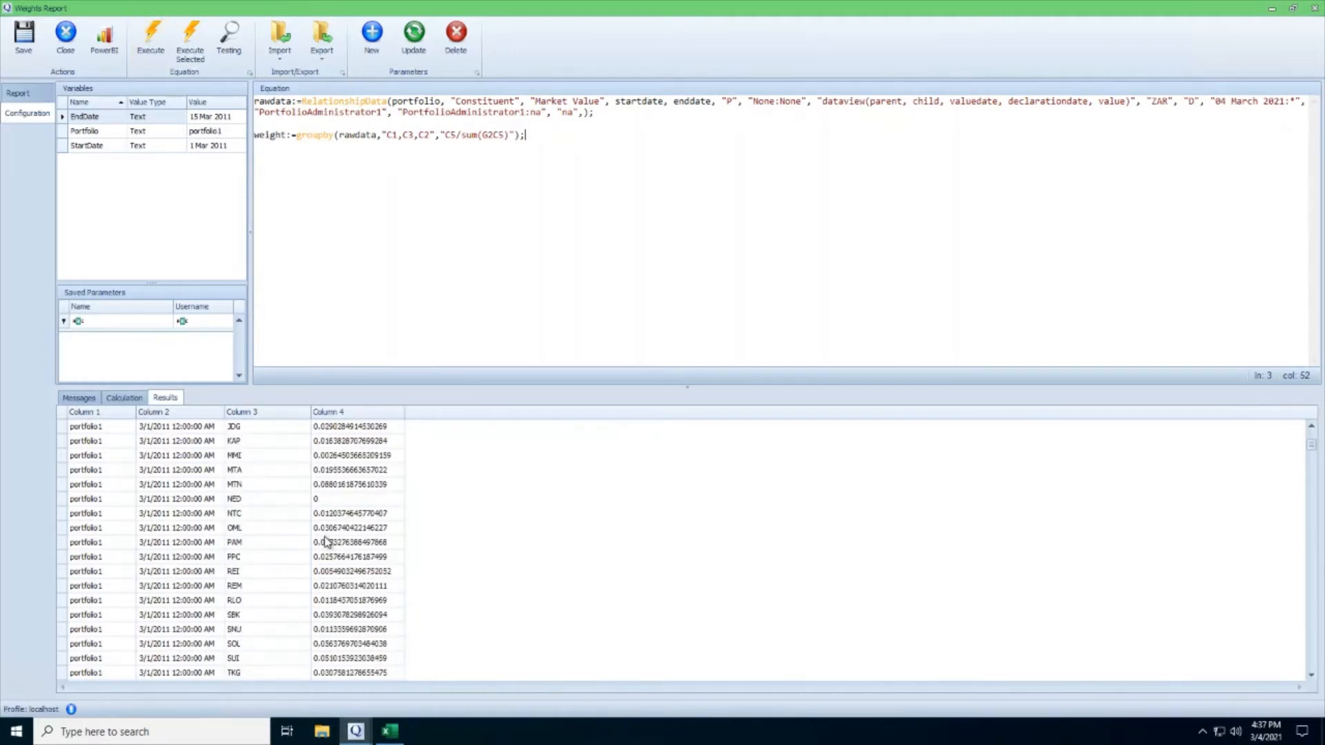
{"action": "scroll", "coordinate": [331, 547], "scroll_direction": "down", "scroll_amount": 12}
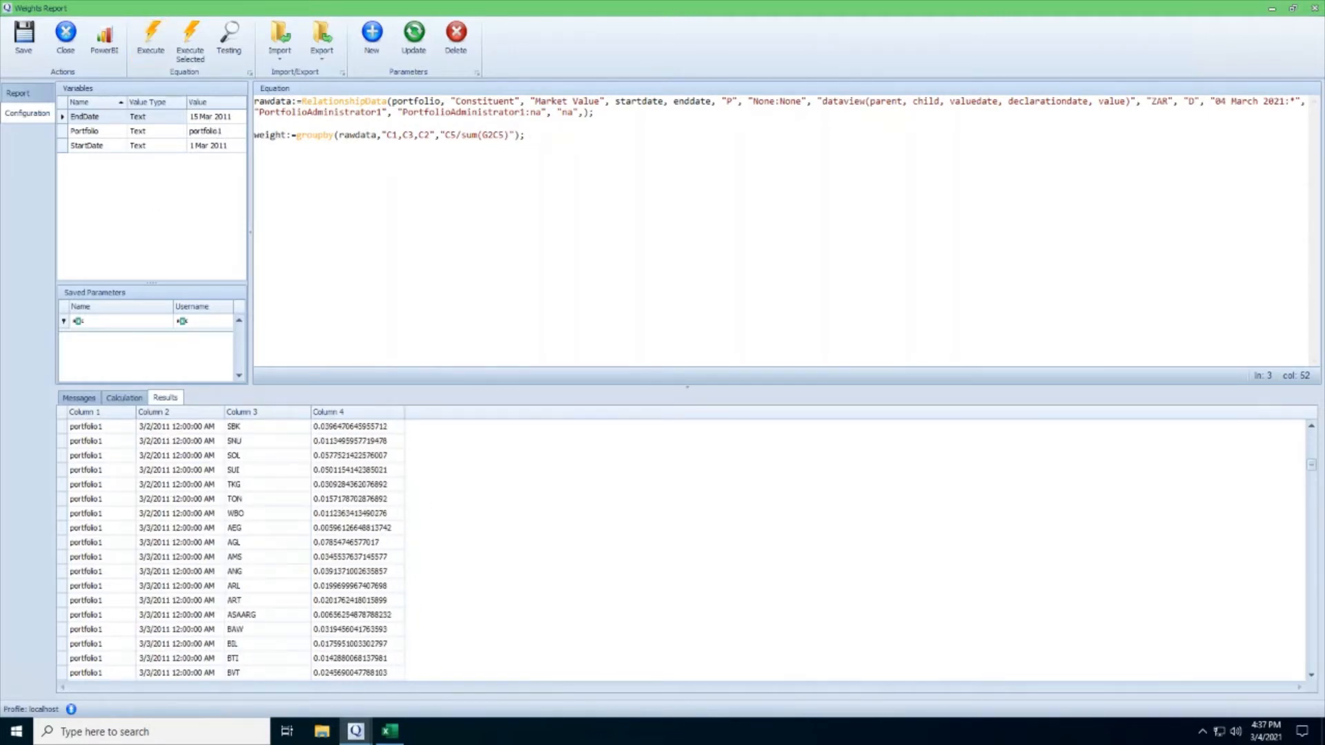
Below the weight statement, start a checkweights variable that applies GroupBy to weight.
{"action": "key", "text": "Return"}
{"action": "key", "text": "Return"}
{"action": "type", "text": "checkweights:=GroupBy("}
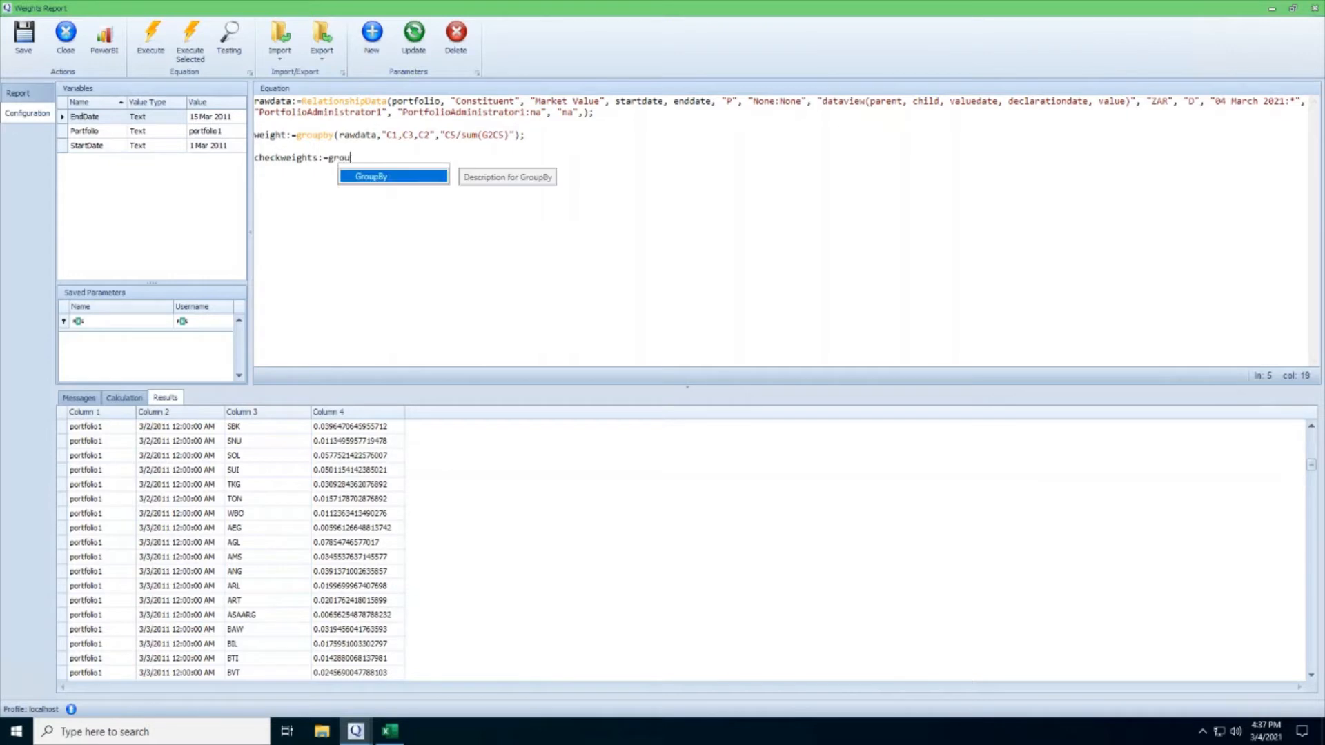
{"action": "type", "text": "weight,"}
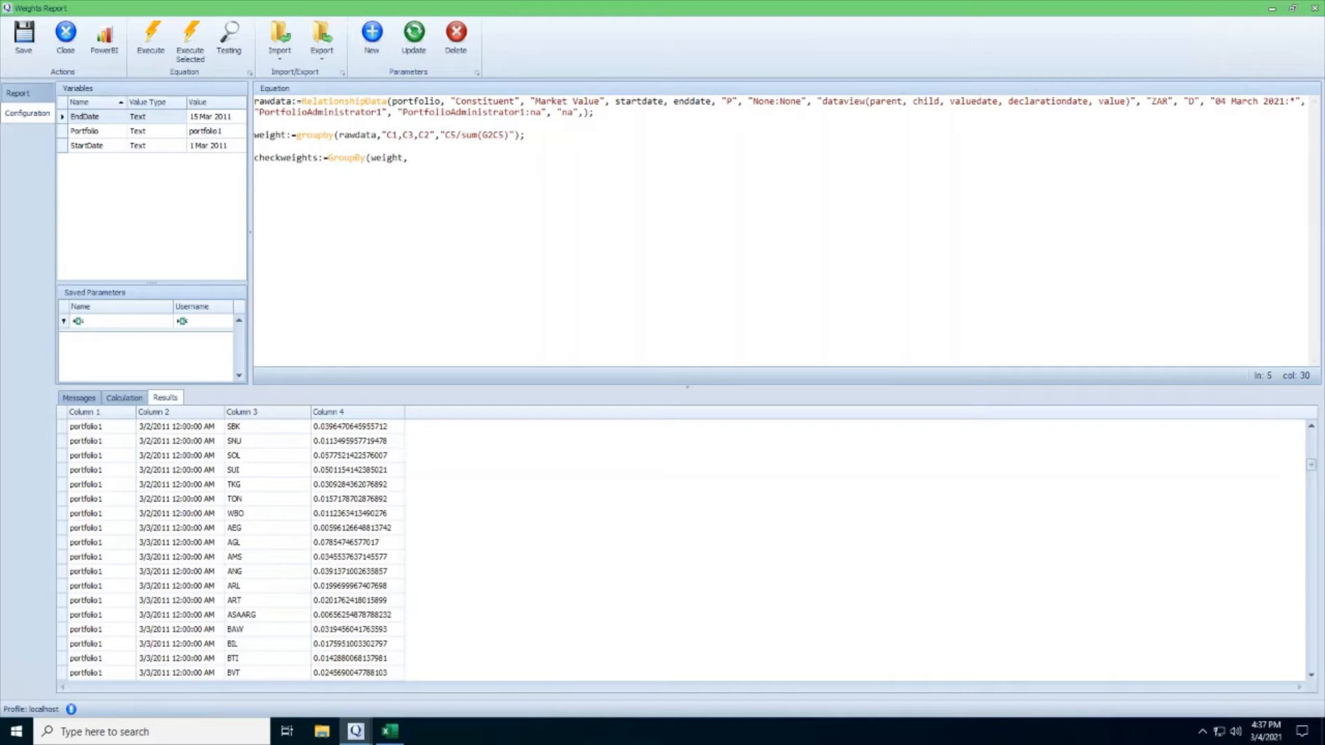
Complete the checkweights statement with grouping columns "C1,C2" and the expression "sum(C4)", and execute the equation.
{"action": "type", "text": "\"C"}
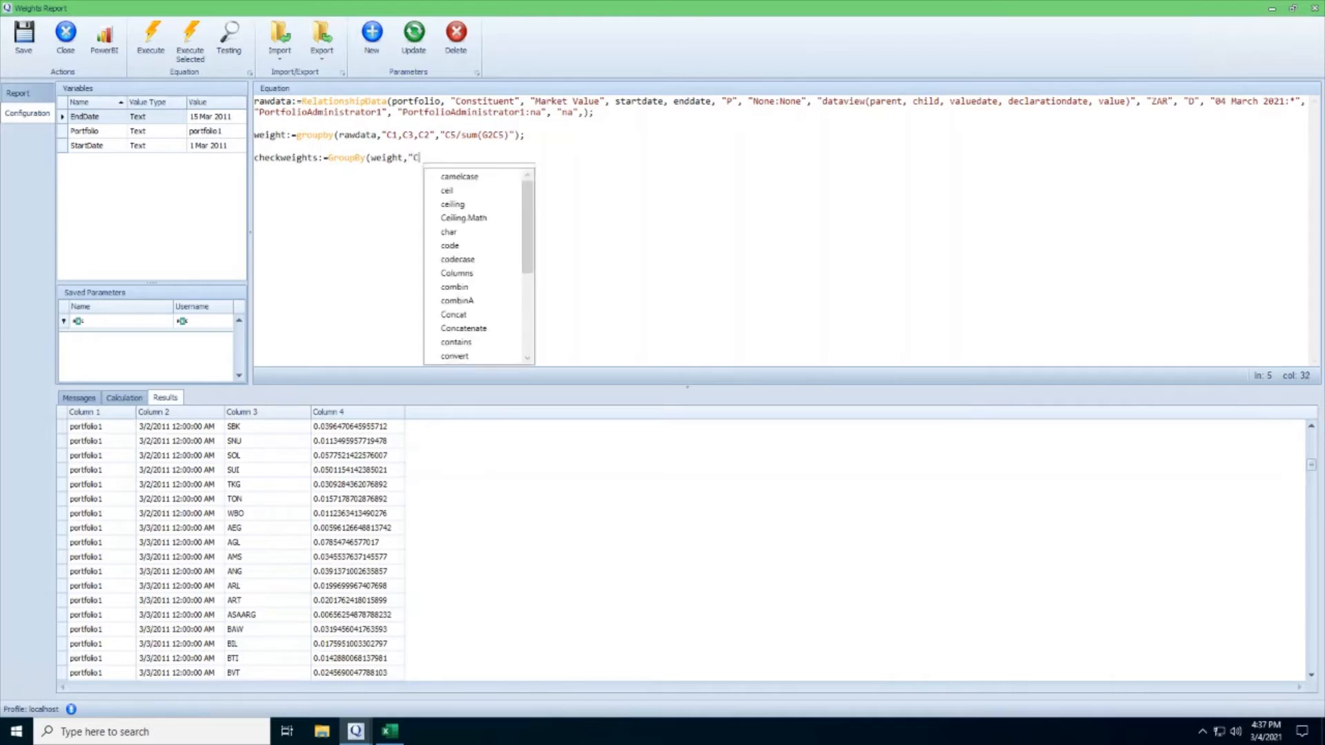
{"action": "type", "text": "1,C2\","}
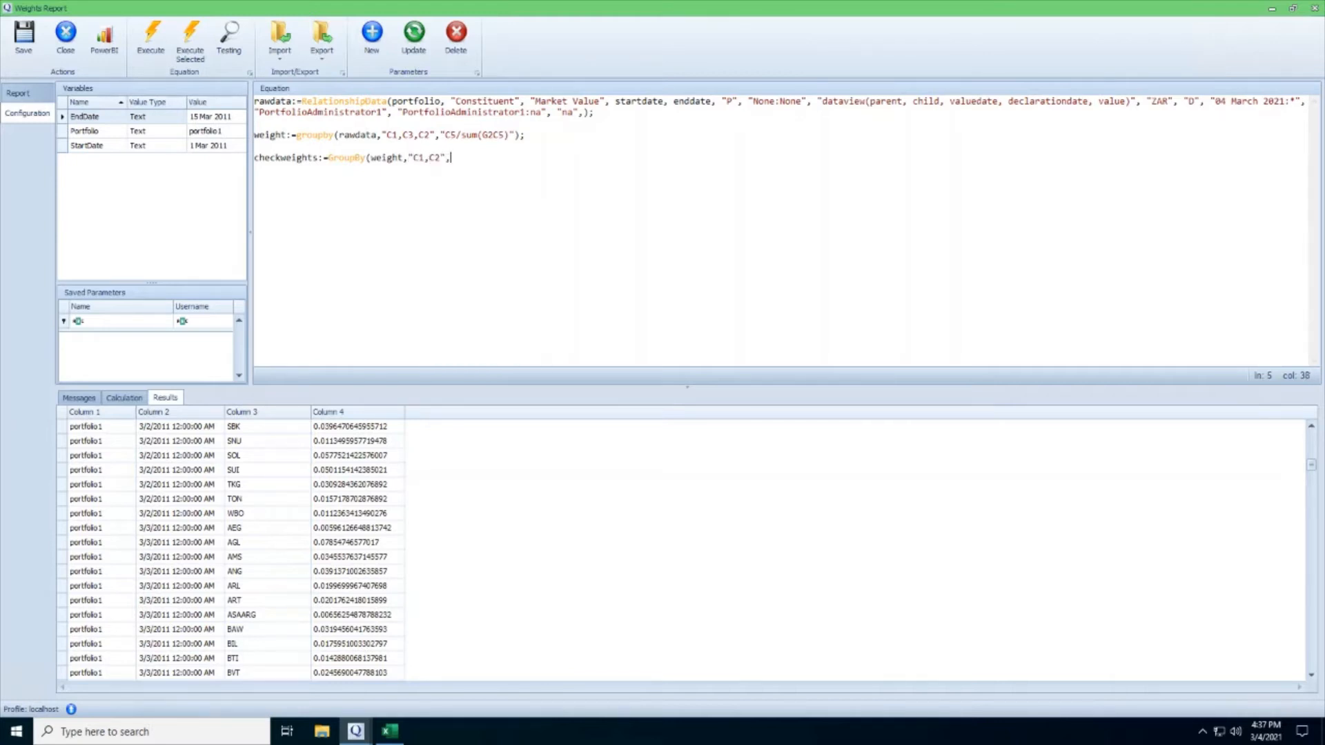
{"action": "type", "text": "\"sum(C4)\");"}
{"action": "left_click", "coordinate": [153, 42]}
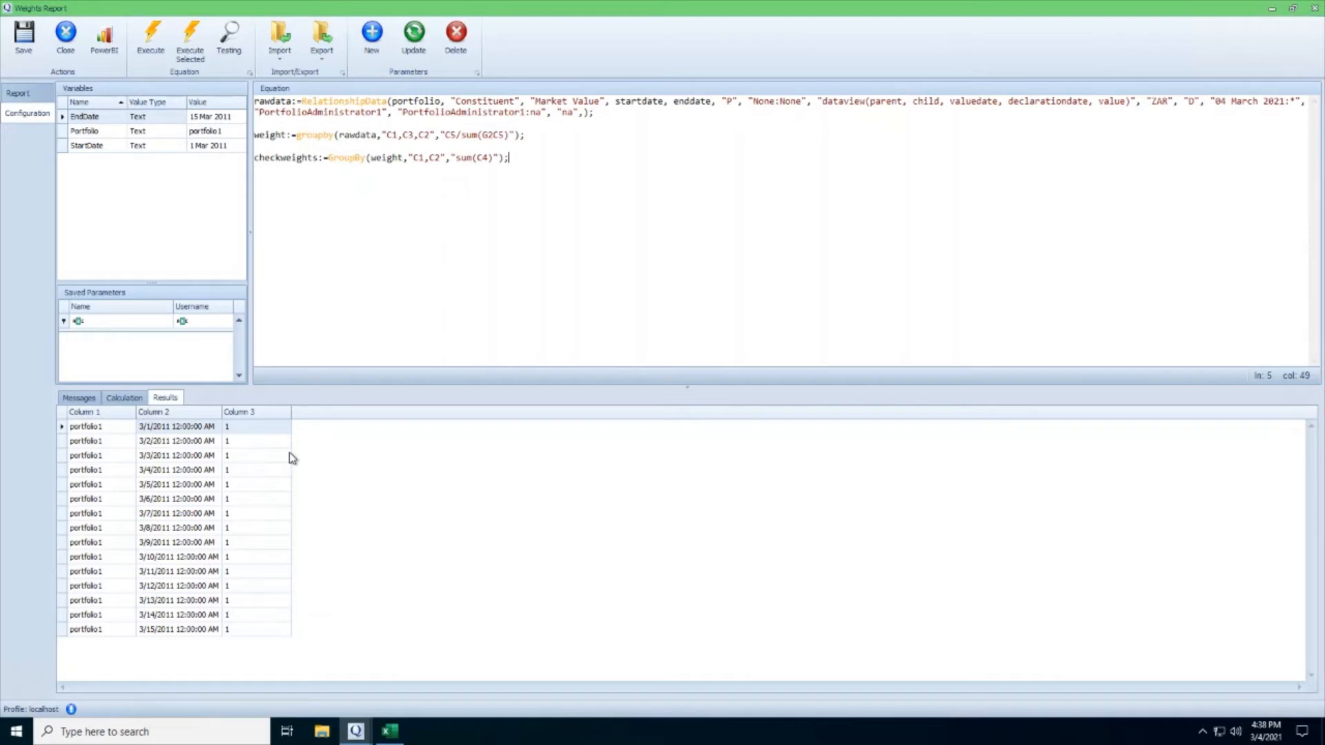
Comment out the checkweights statement with //, execute the equation again and save the report.
{"action": "left_click_drag", "start_coordinate": [445, 135], "coordinate": [494, 134]}
{"action": "left_click", "coordinate": [509, 159]}
{"action": "left_click", "coordinate": [255, 158]}
{"action": "type", "text": "//"}
{"action": "left_click", "coordinate": [151, 38]}
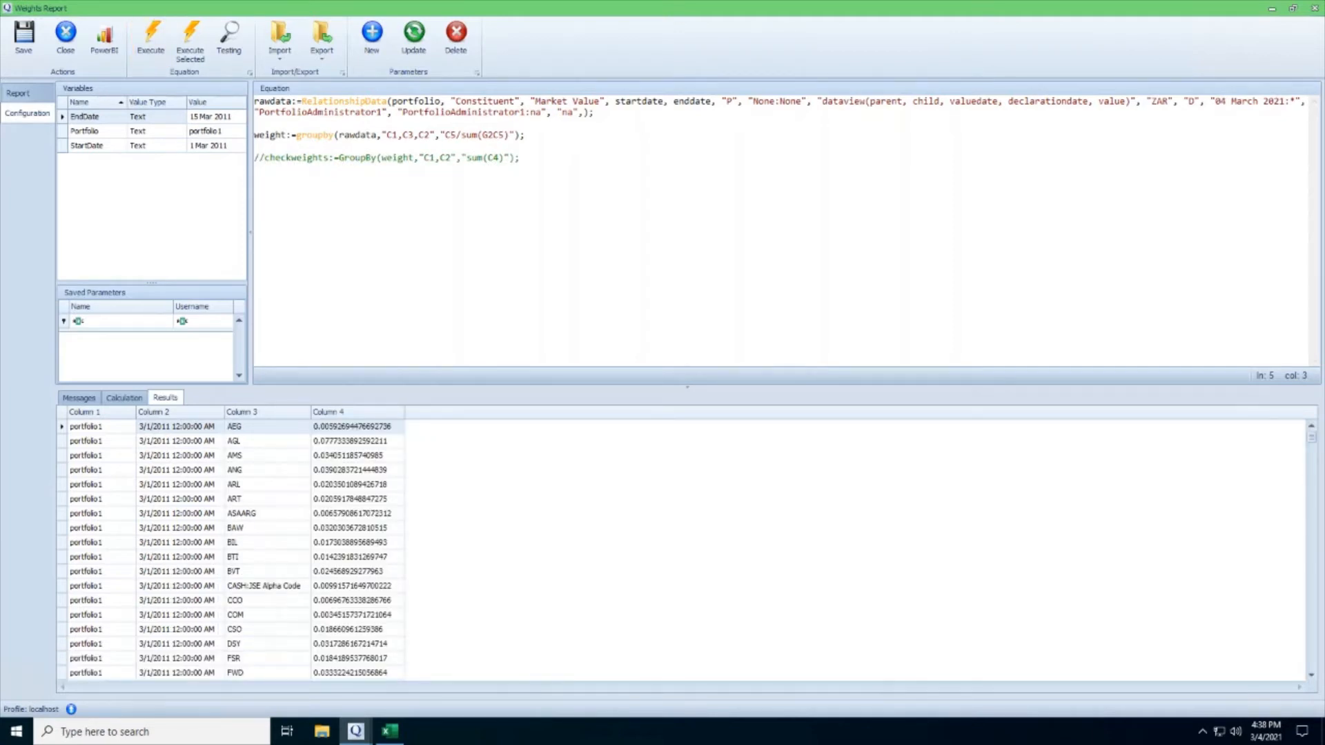
{"action": "left_click", "coordinate": [23, 40]}
Switch to the blank Excel workbook and enter the label portfolio in B2 with the value portfolio1 in C2.
{"action": "left_click", "coordinate": [390, 732]}
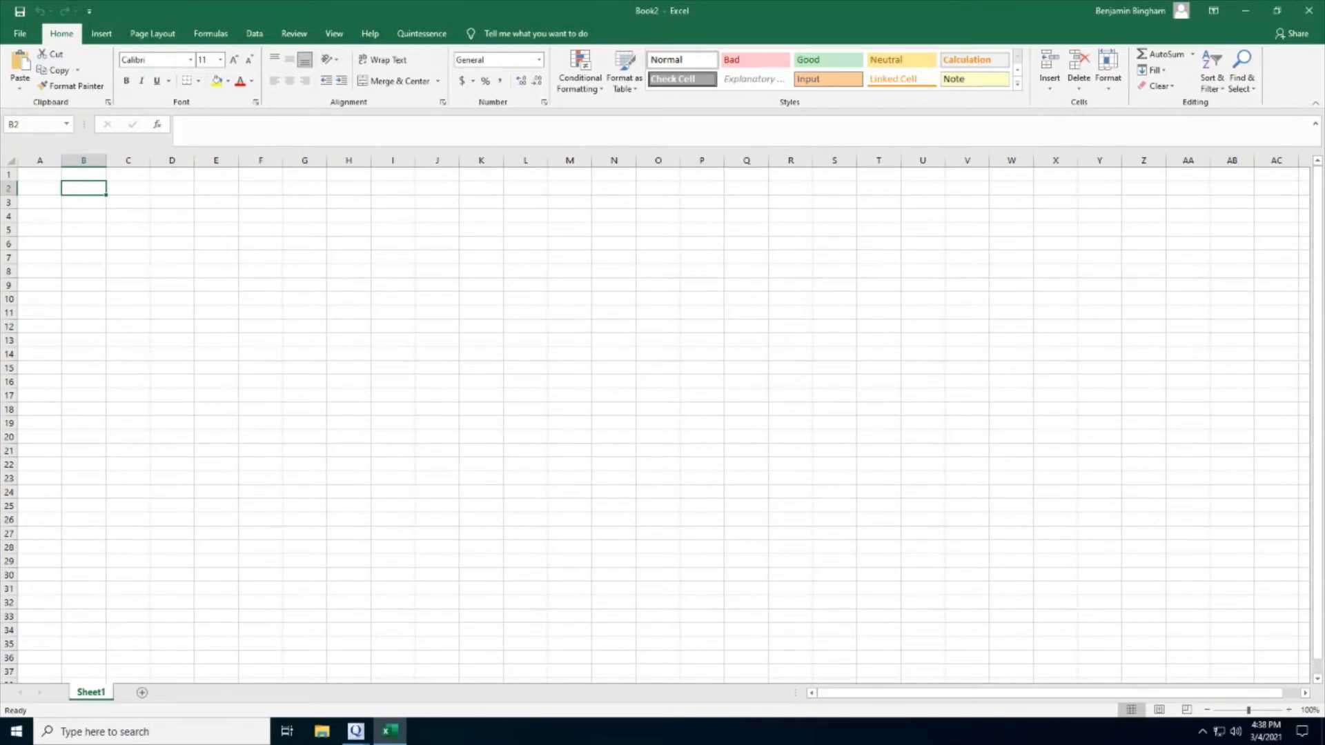
{"action": "type", "text": "portfolio"}
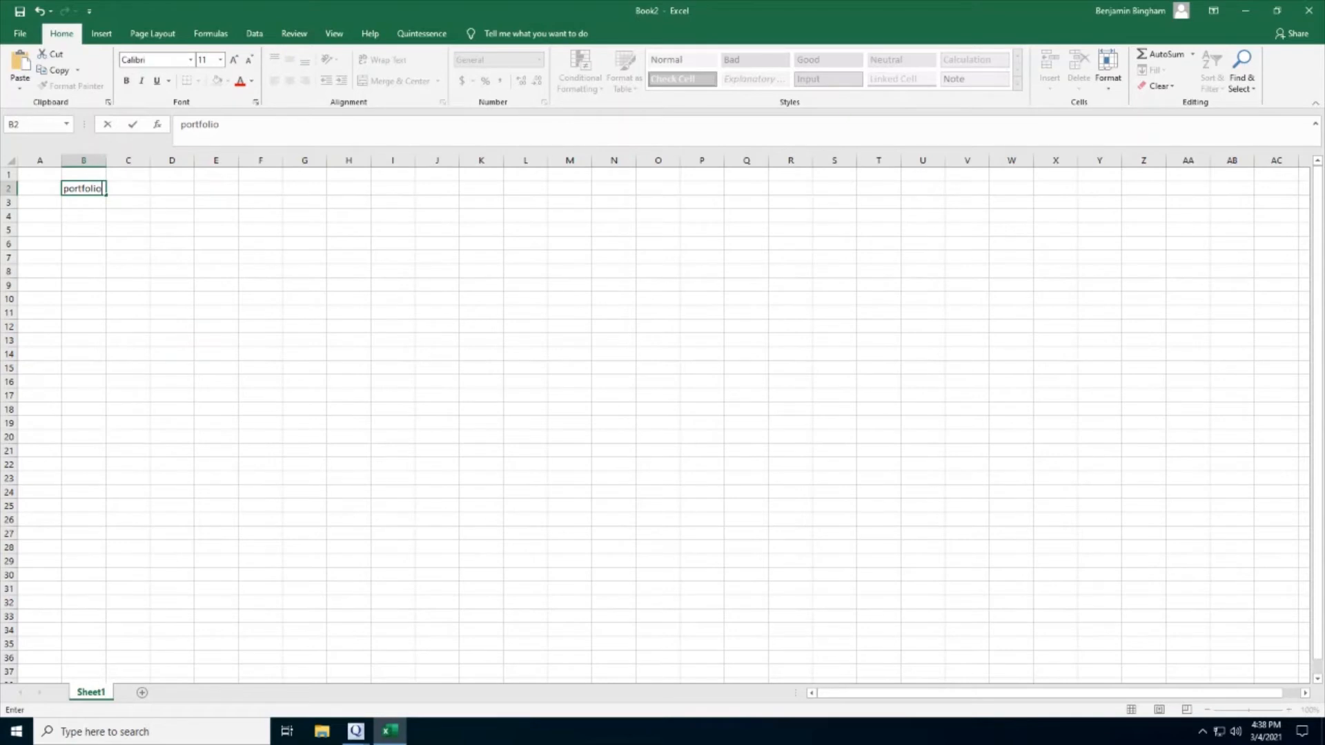
{"action": "key", "text": "Tab"}
{"action": "type", "text": "portfolio1"}
{"action": "key", "text": "Return"}
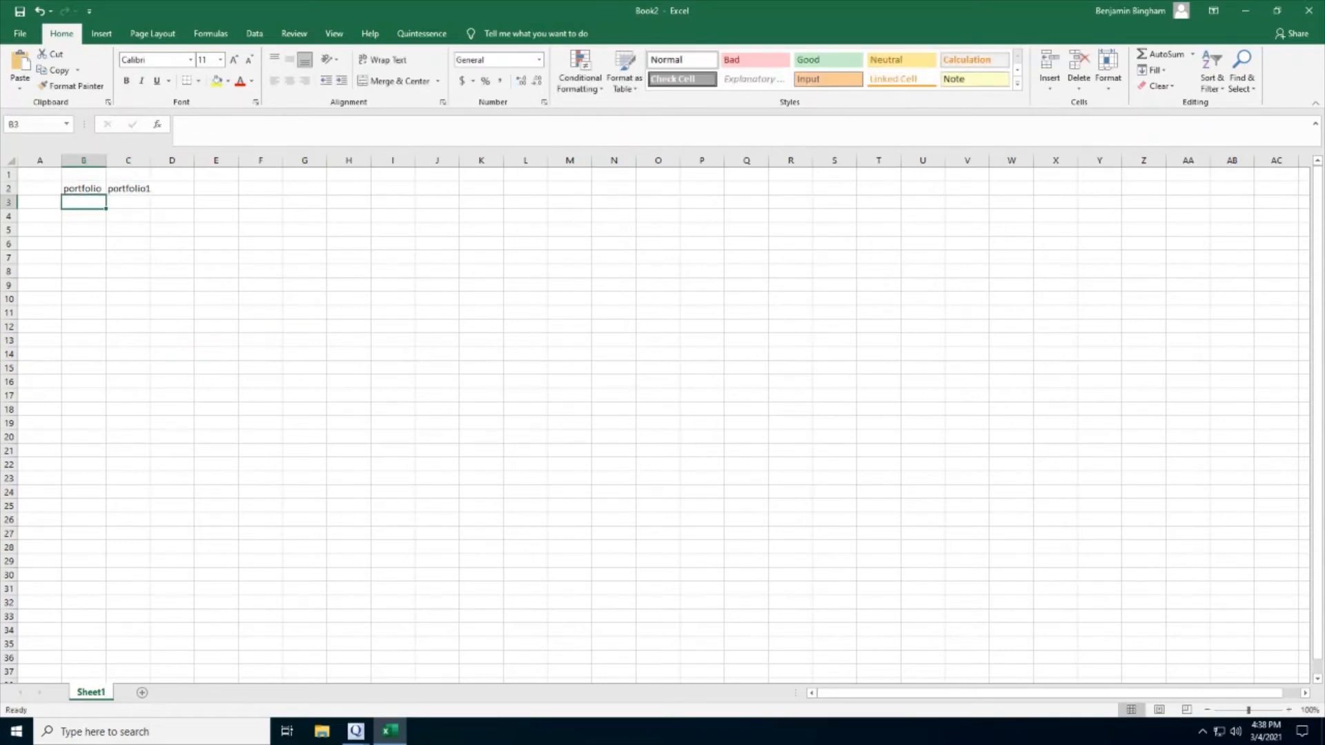
Add a start row with 1 Mar 2011 in C3 and an end row with 15 Mar 2011 in C4.
{"action": "type", "text": "start"}
{"action": "key", "text": "Tab"}
{"action": "type", "text": "1 Mar 2011"}
{"action": "key", "text": "Return"}
{"action": "type", "text": "end"}
{"action": "key", "text": "Tab"}
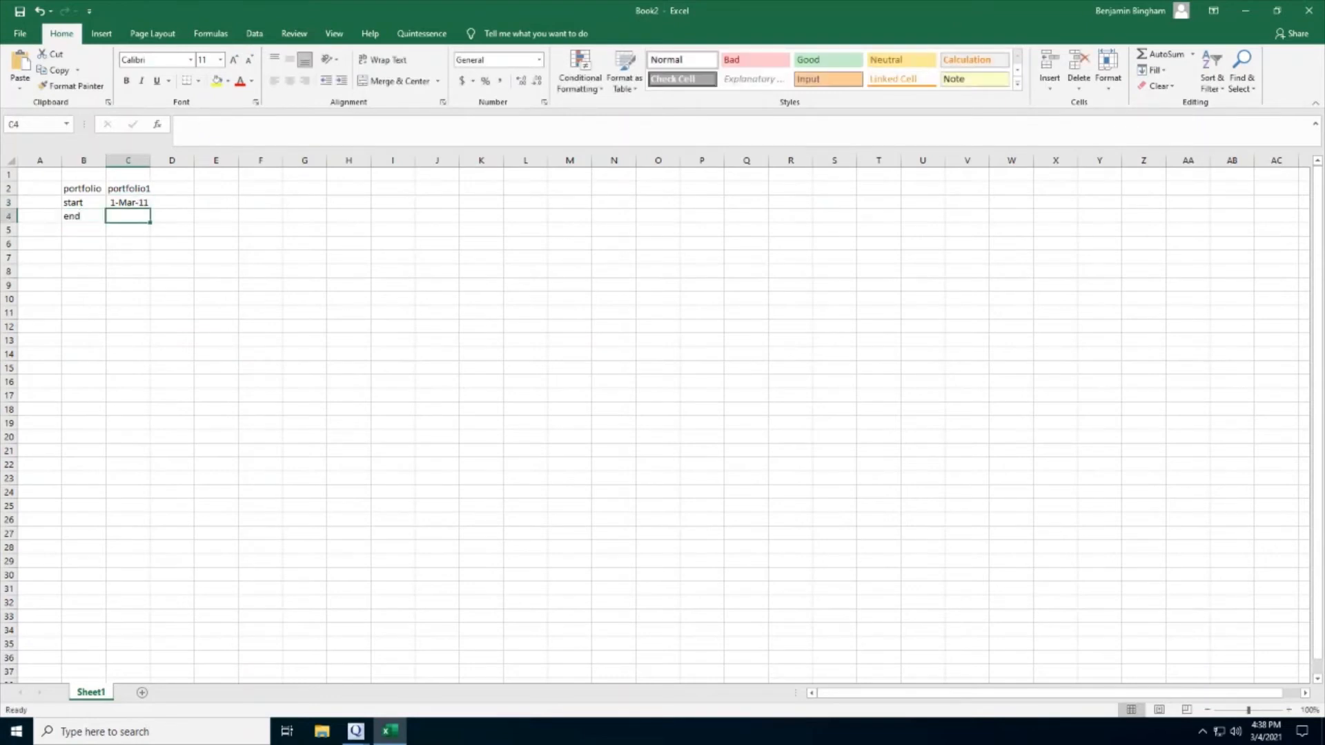
{"action": "type", "text": "15 Mar"}
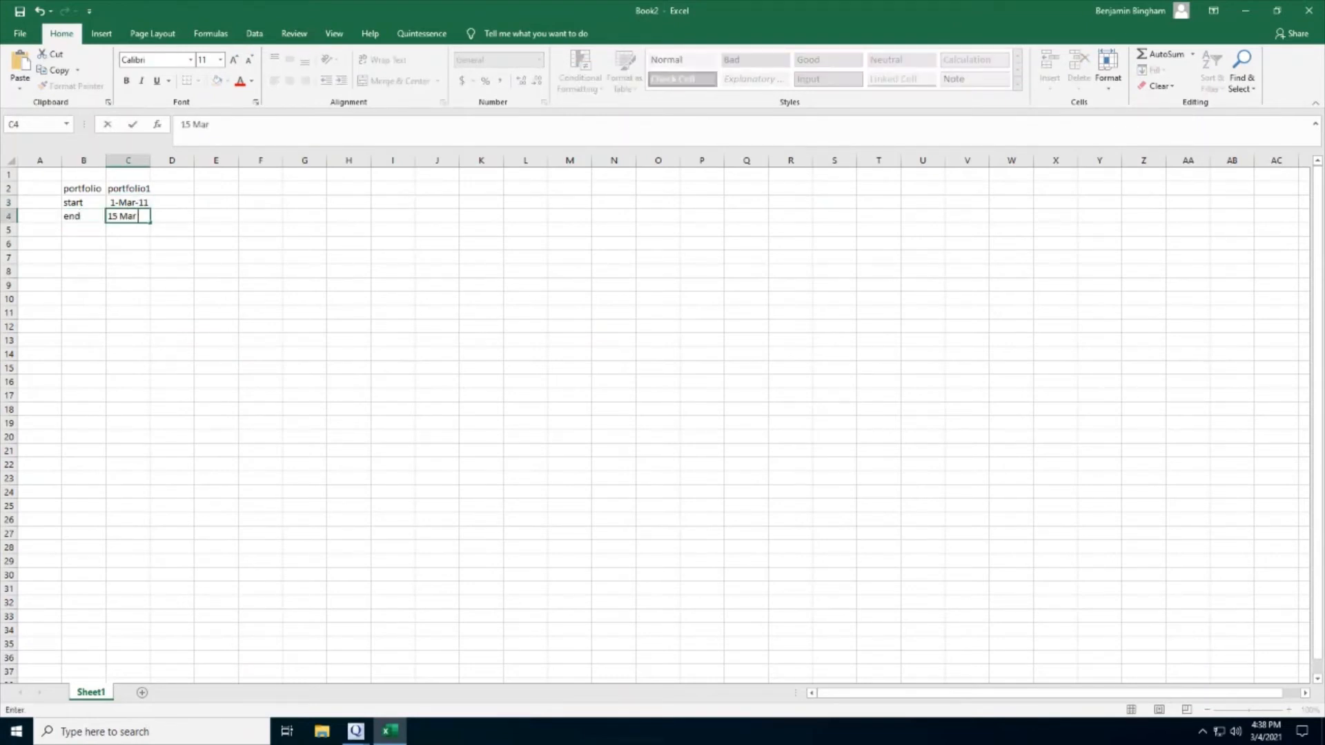
{"action": "type", "text": " 2011"}
{"action": "key", "text": "Return"}
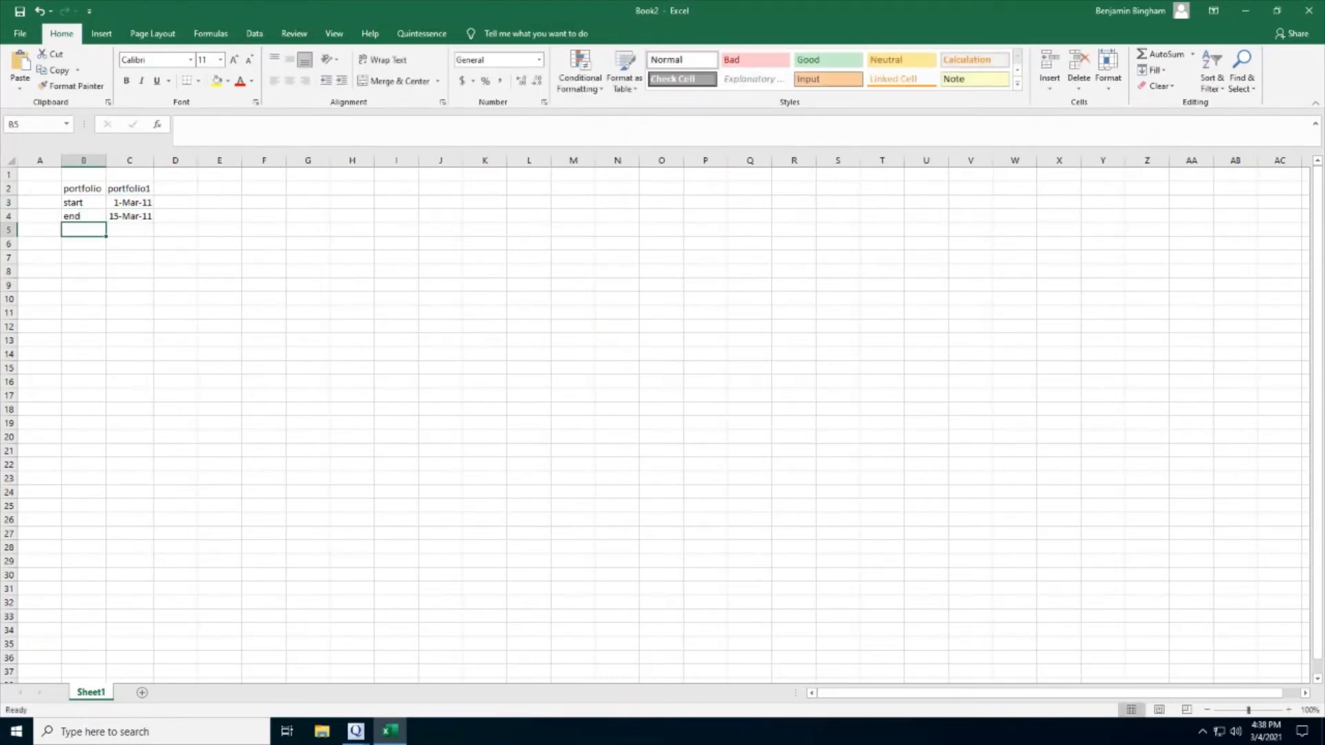
In E2, enter a report formula for "weights report" with an empty second argument and C2, C3 and C4 as parameters.
{"action": "left_click", "coordinate": [220, 188]}
{"action": "type", "text": "=r"}
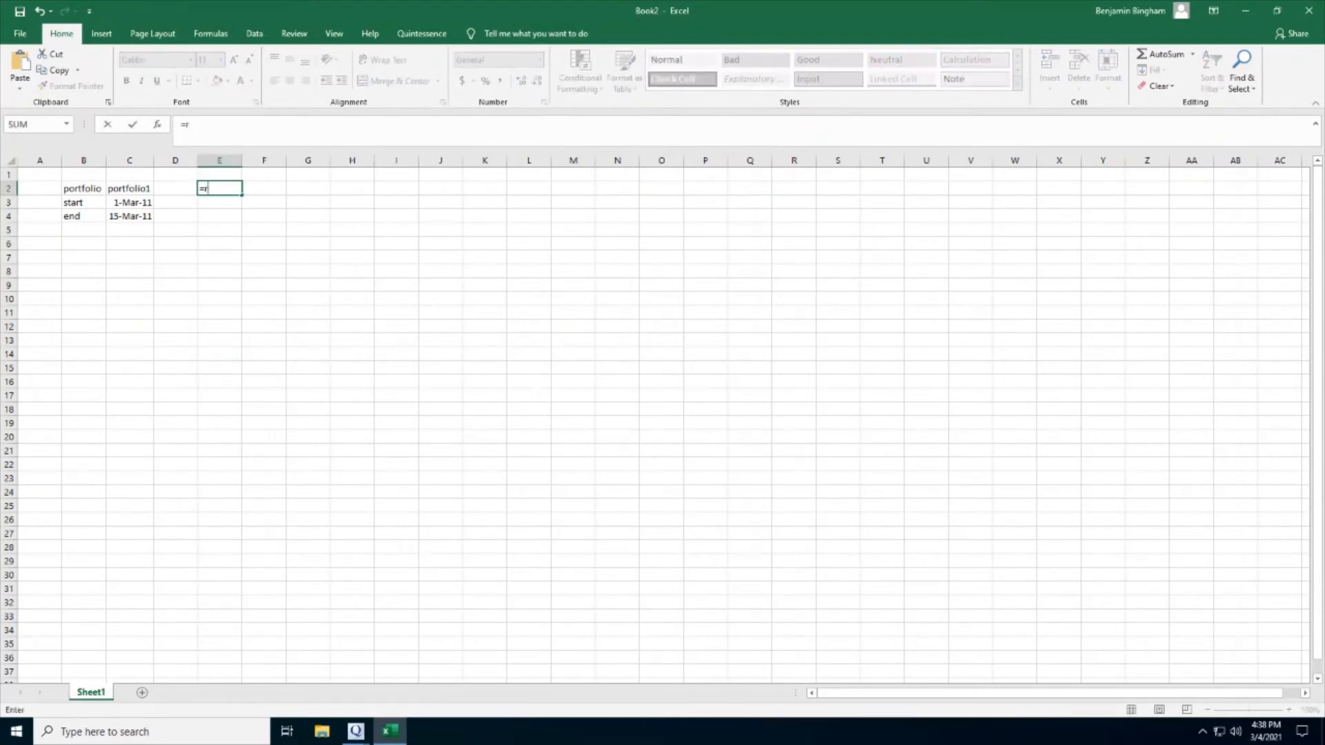
{"action": "type", "text": "eport(\"weights report\",,"}
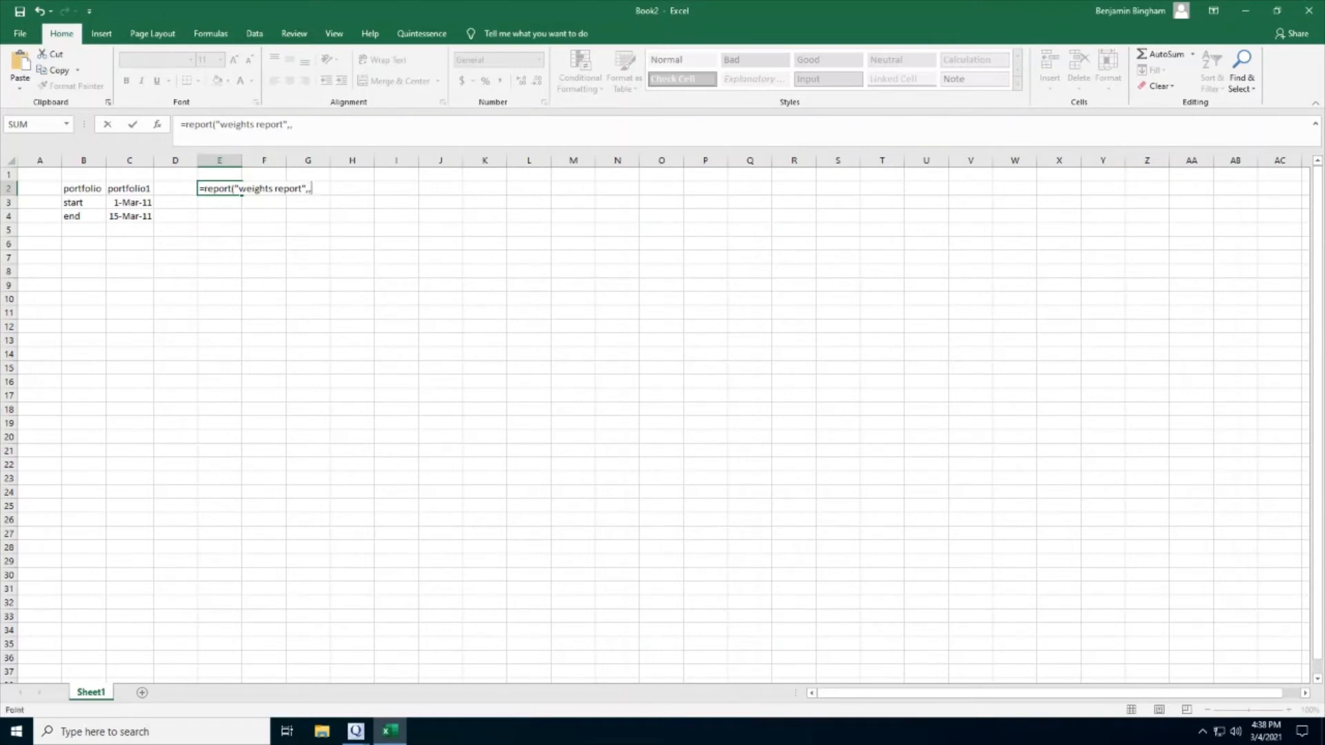
{"action": "left_click", "coordinate": [129, 188]}
{"action": "type", "text": ","}
{"action": "left_click", "coordinate": [129, 202]}
{"action": "type", "text": ","}
{"action": "left_click", "coordinate": [129, 217]}
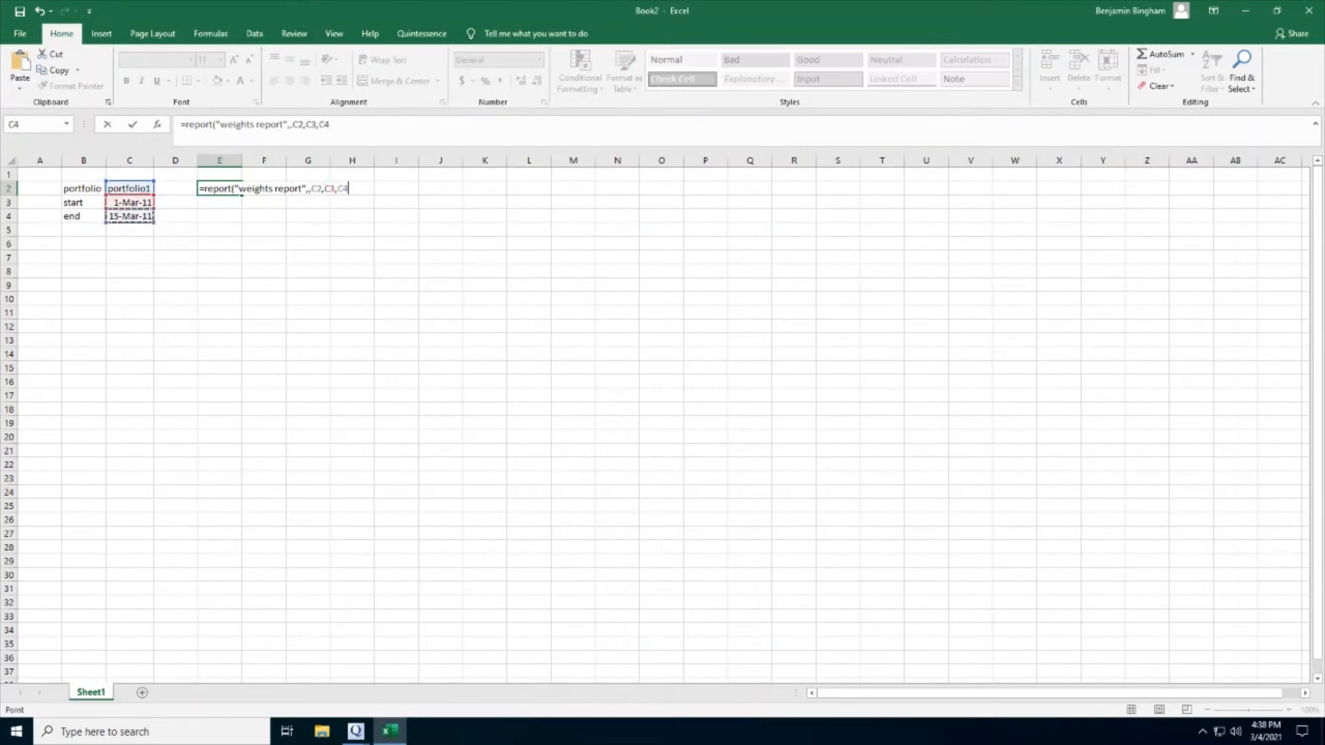
{"action": "type", "text": ")"}
{"action": "key", "text": "Return"}
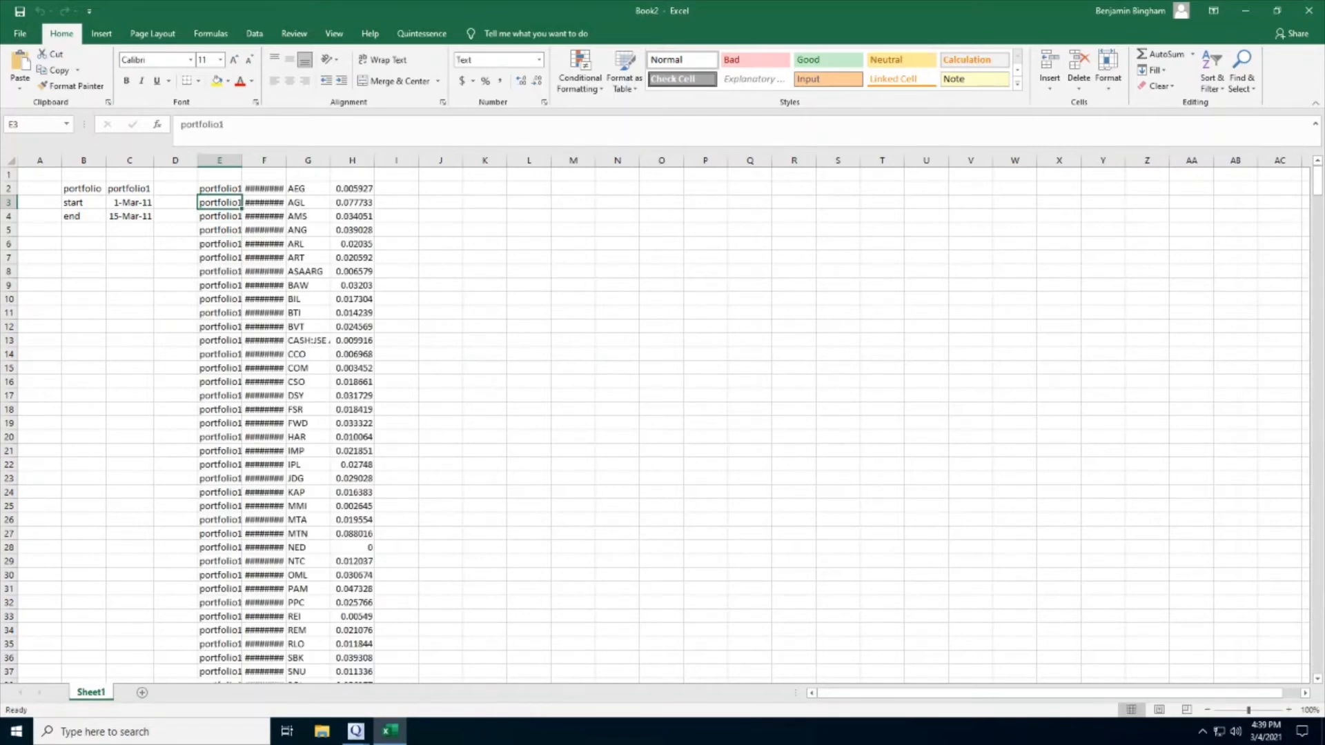
Widen columns F and E of the report output and check the sum of the 2011/03/01 weights in column H.
{"action": "left_click_drag", "start_coordinate": [287, 160], "coordinate": [347, 160]}
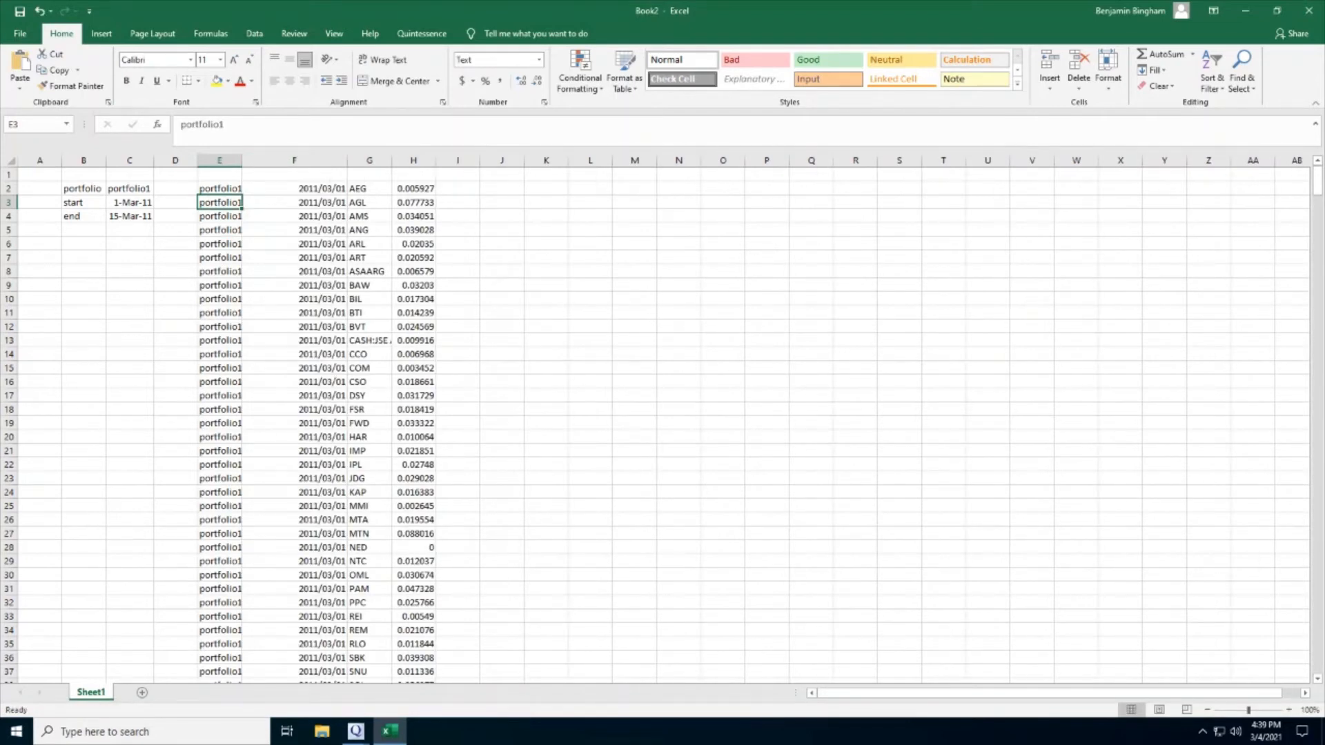
{"action": "left_click_drag", "start_coordinate": [241, 161], "coordinate": [289, 161]}
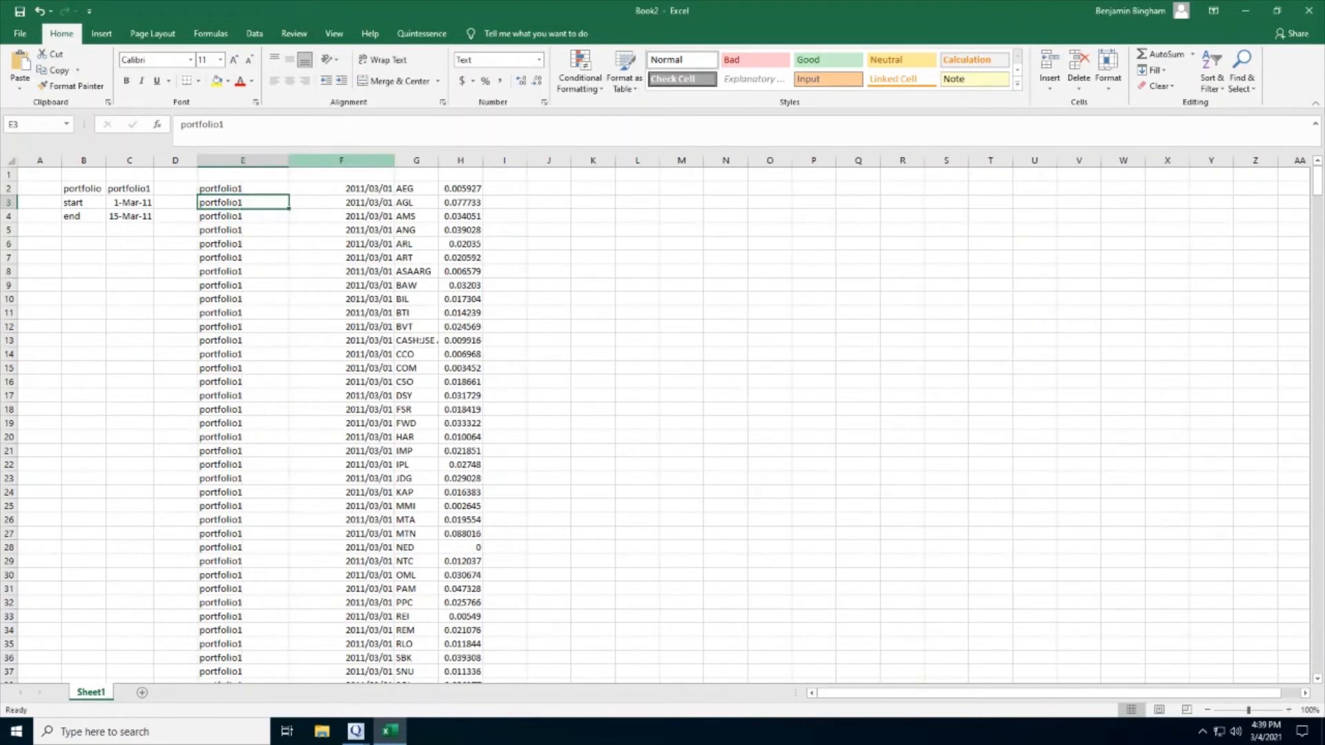
{"action": "left_click_drag", "start_coordinate": [461, 188], "coordinate": [481, 538]}
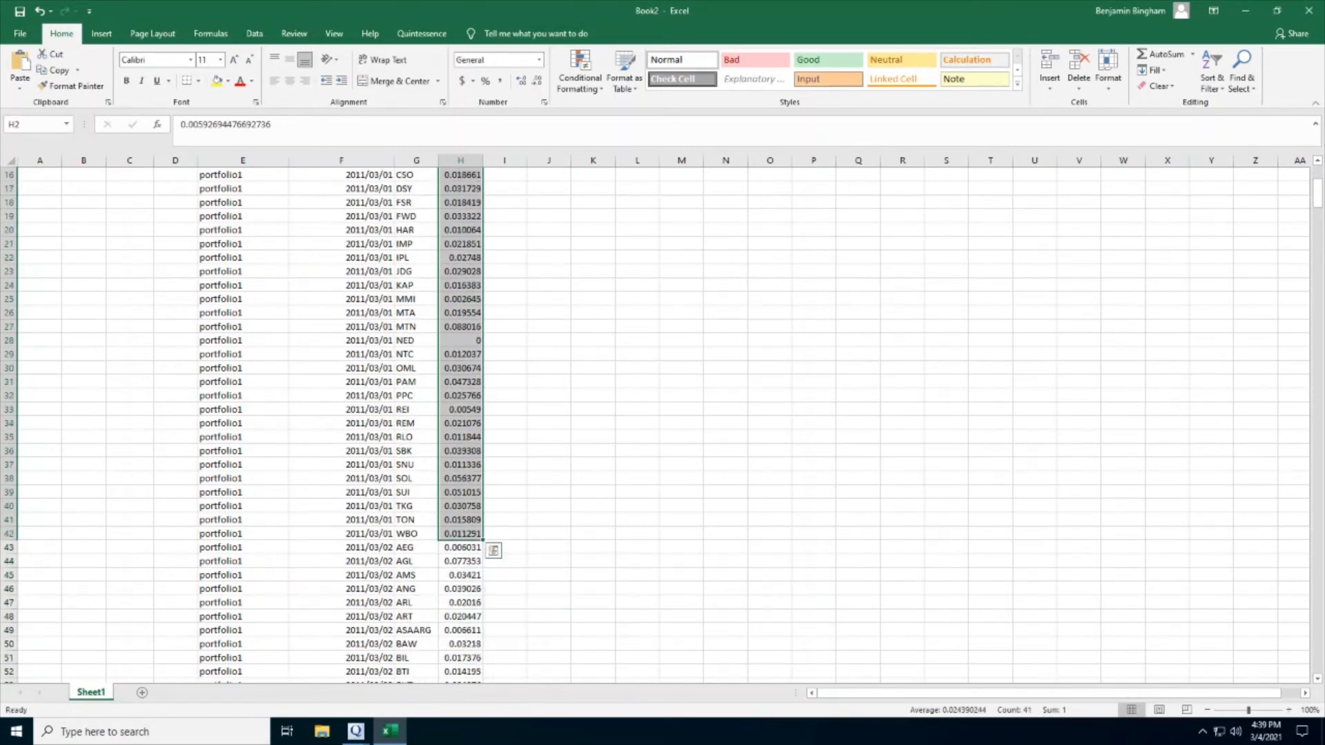
{"action": "scroll", "coordinate": [663, 414], "scroll_direction": "up", "scroll_amount": 5}
{"action": "left_click", "coordinate": [243, 188]}
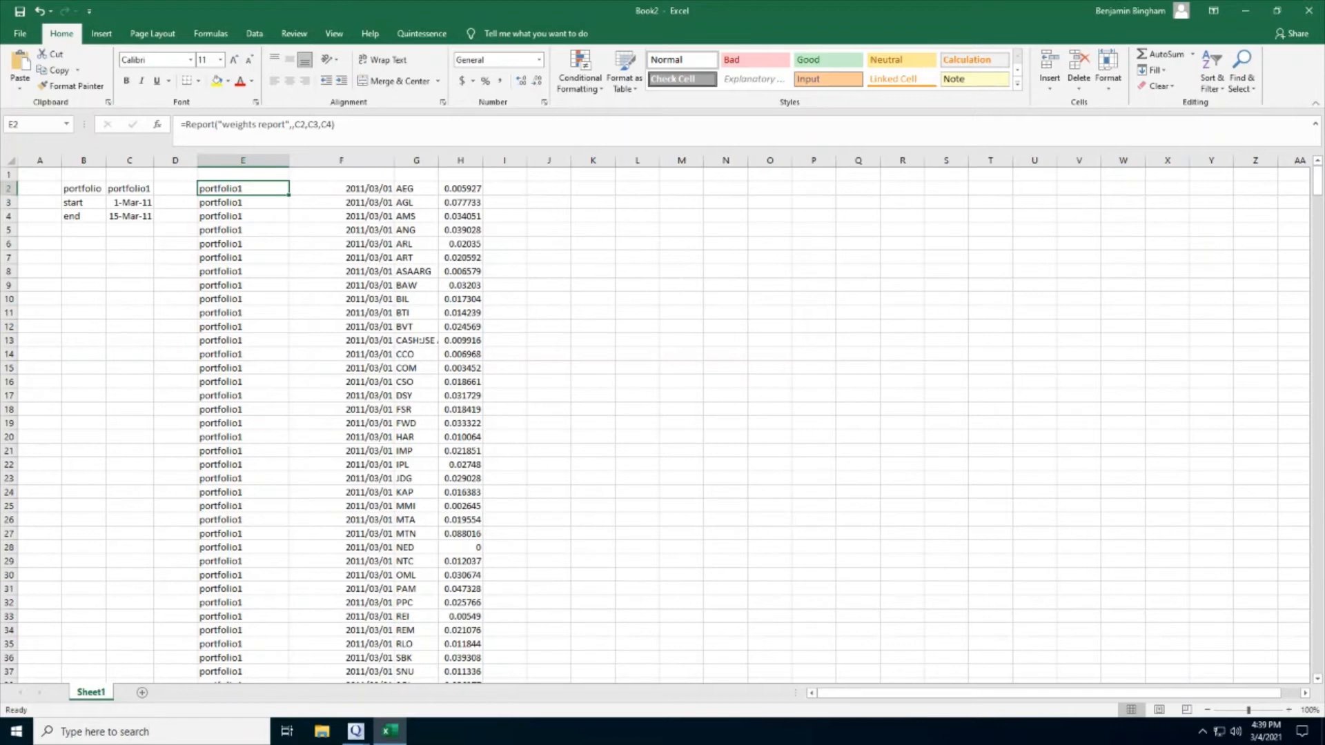
{"action": "left_click", "coordinate": [593, 188]}
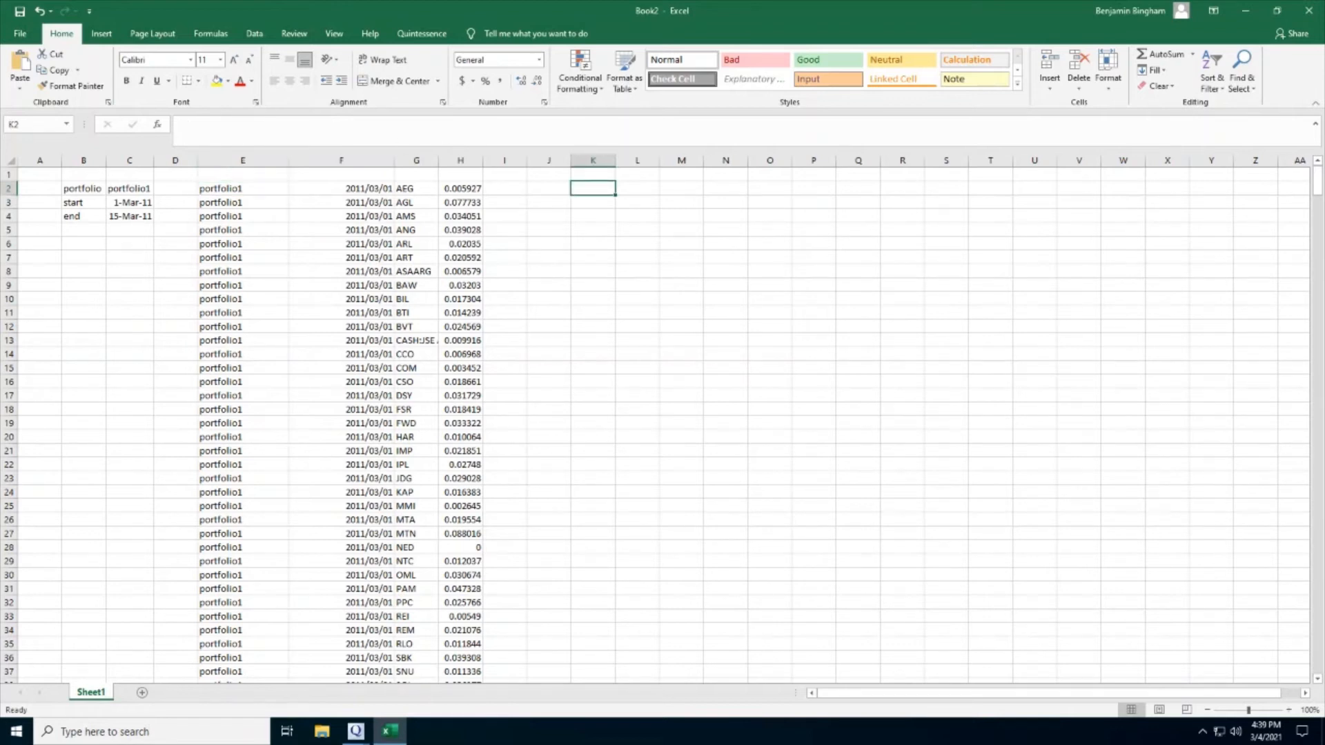
{"action": "type", "text": "=tim"}
{"action": "key", "text": "Down"}
{"action": "key", "text": "Tab"}
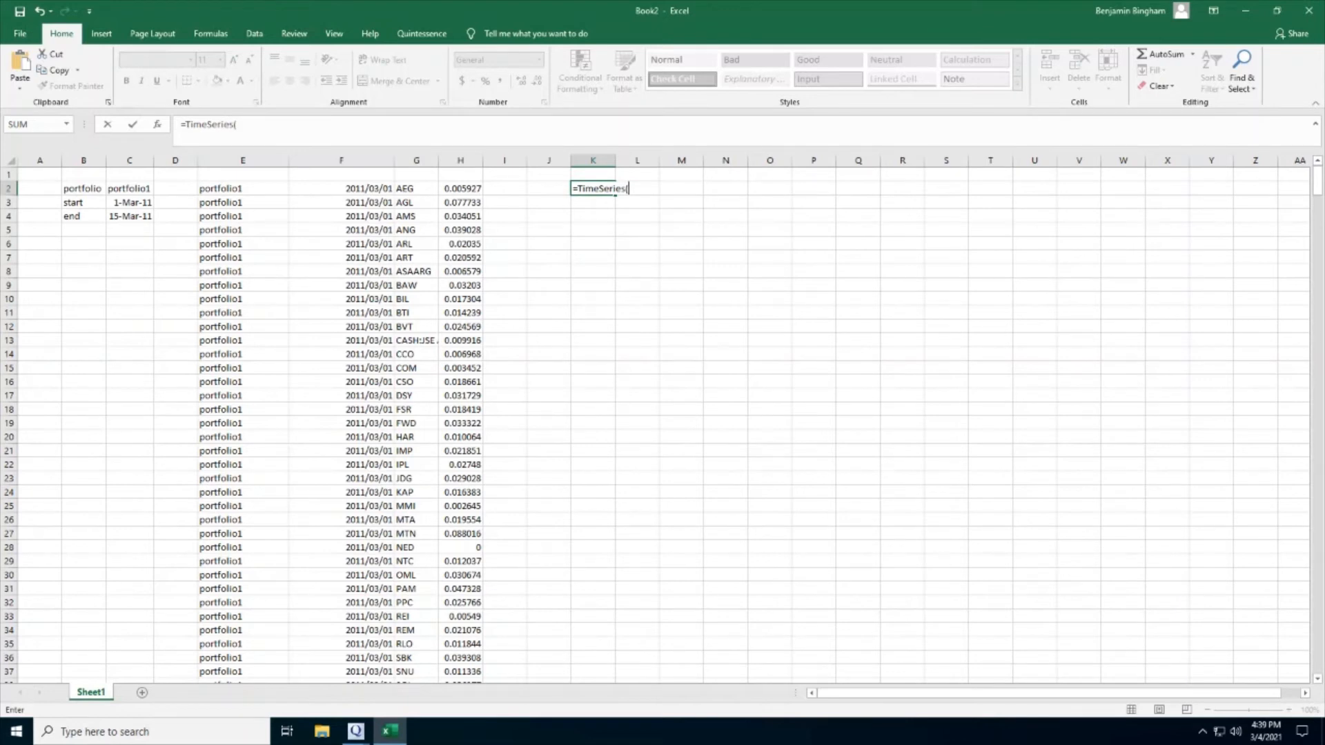
{"action": "key", "text": "BackSpace"}
{"action": "key", "text": "BackSpace"}
{"action": "key", "text": "BackSpace"}
{"action": "key", "text": "BackSpace"}
{"action": "key", "text": "BackSpace"}
{"action": "key", "text": "BackSpace"}
{"action": "key", "text": "BackSpace"}
{"action": "key", "text": "BackSpace"}
{"action": "key", "text": "BackSpace"}
{"action": "key", "text": "BackSpace"}
{"action": "key", "text": "BackSpace"}
{"action": "type", "text": "relat"}
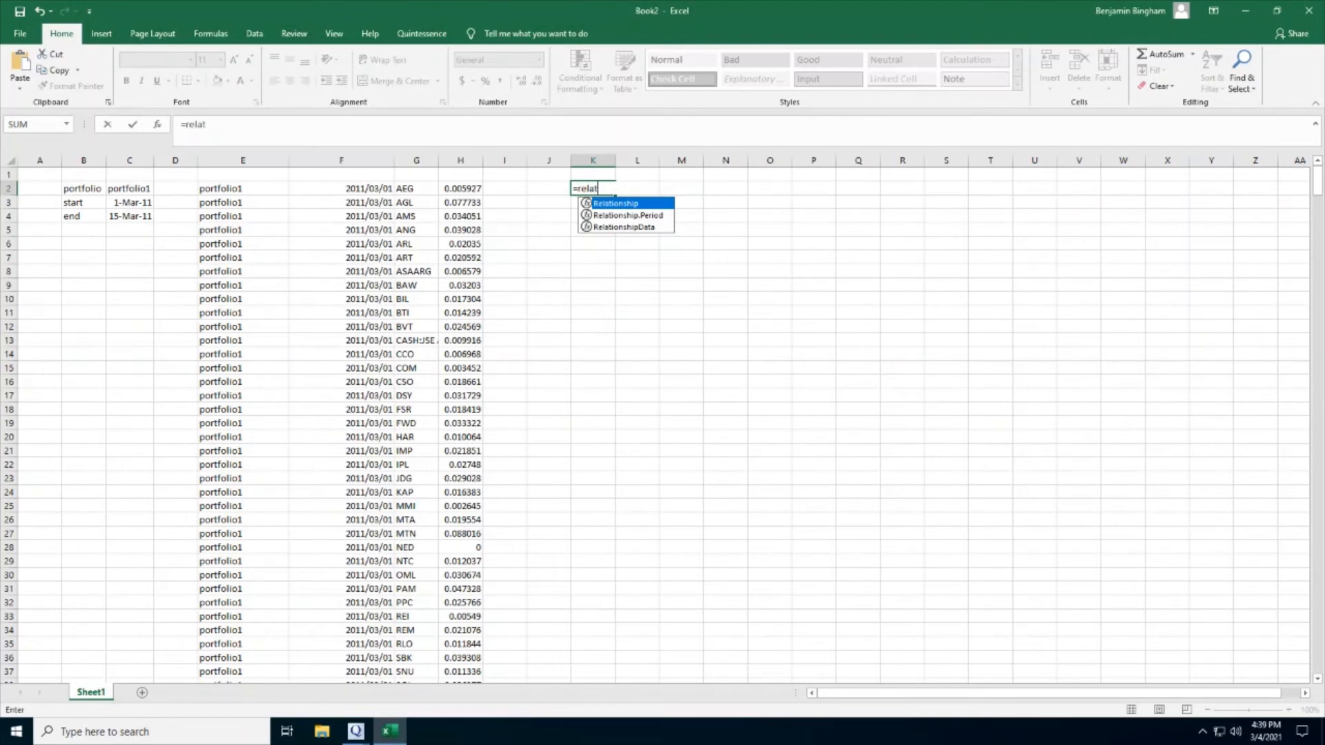
{"action": "key", "text": "Down"}
{"action": "key", "text": "Down"}
{"action": "key", "text": "Tab"}
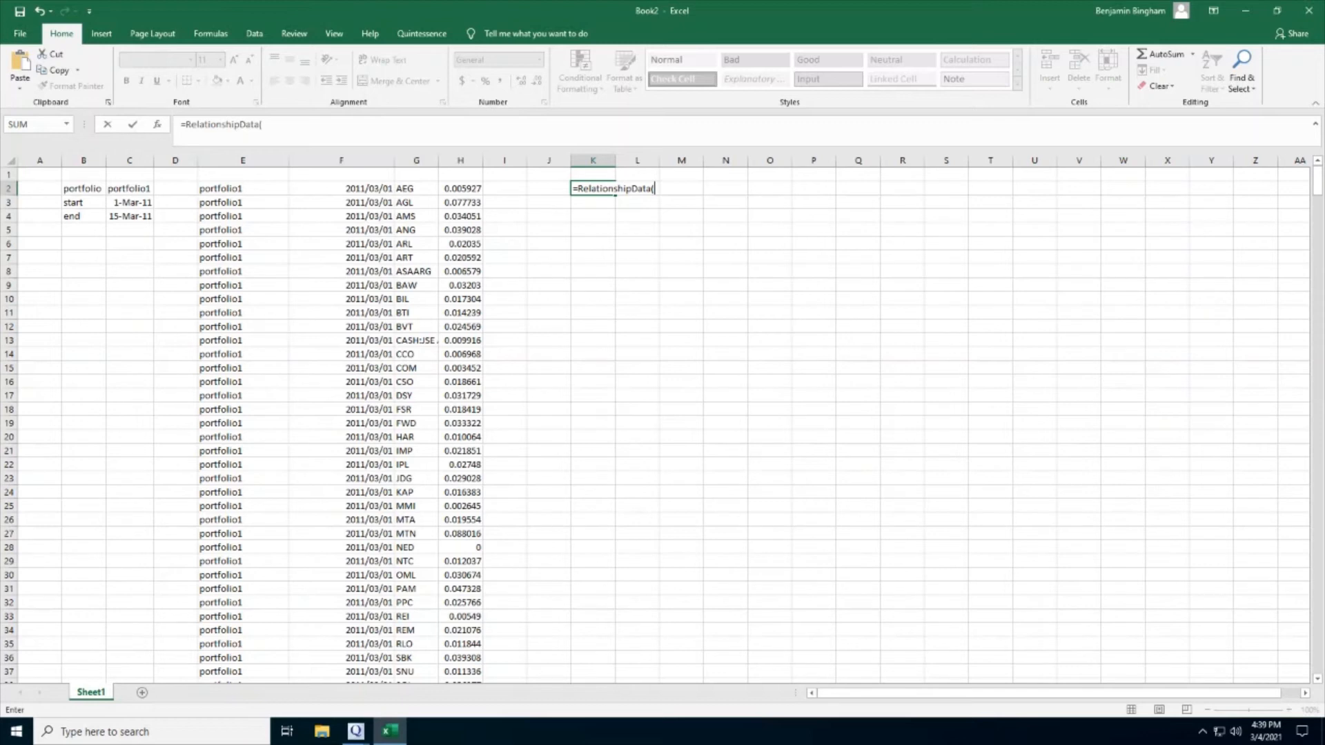
{"action": "key", "text": "Escape"}
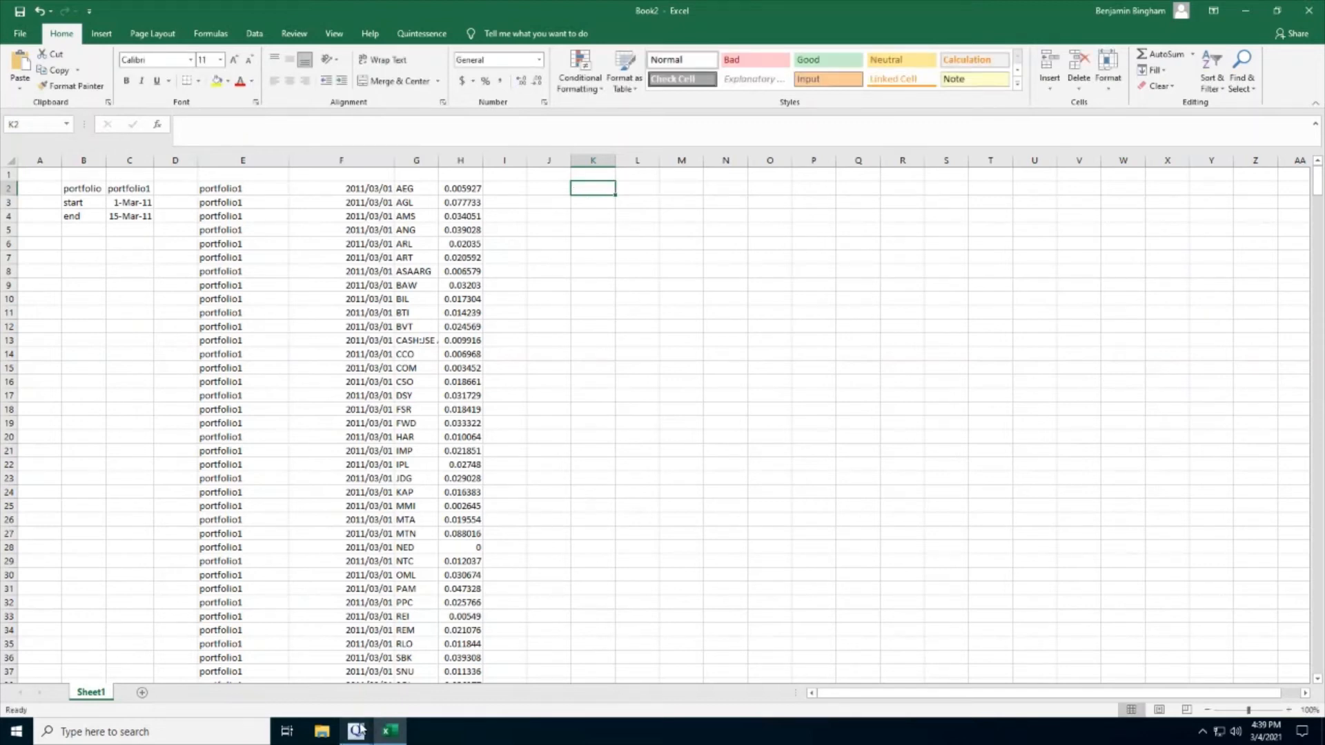
Switch to Quintessence and create a new relationship series source among the custom sources.
{"action": "mouse_move", "coordinate": [356, 730]}
{"action": "left_click", "coordinate": [289, 676]}
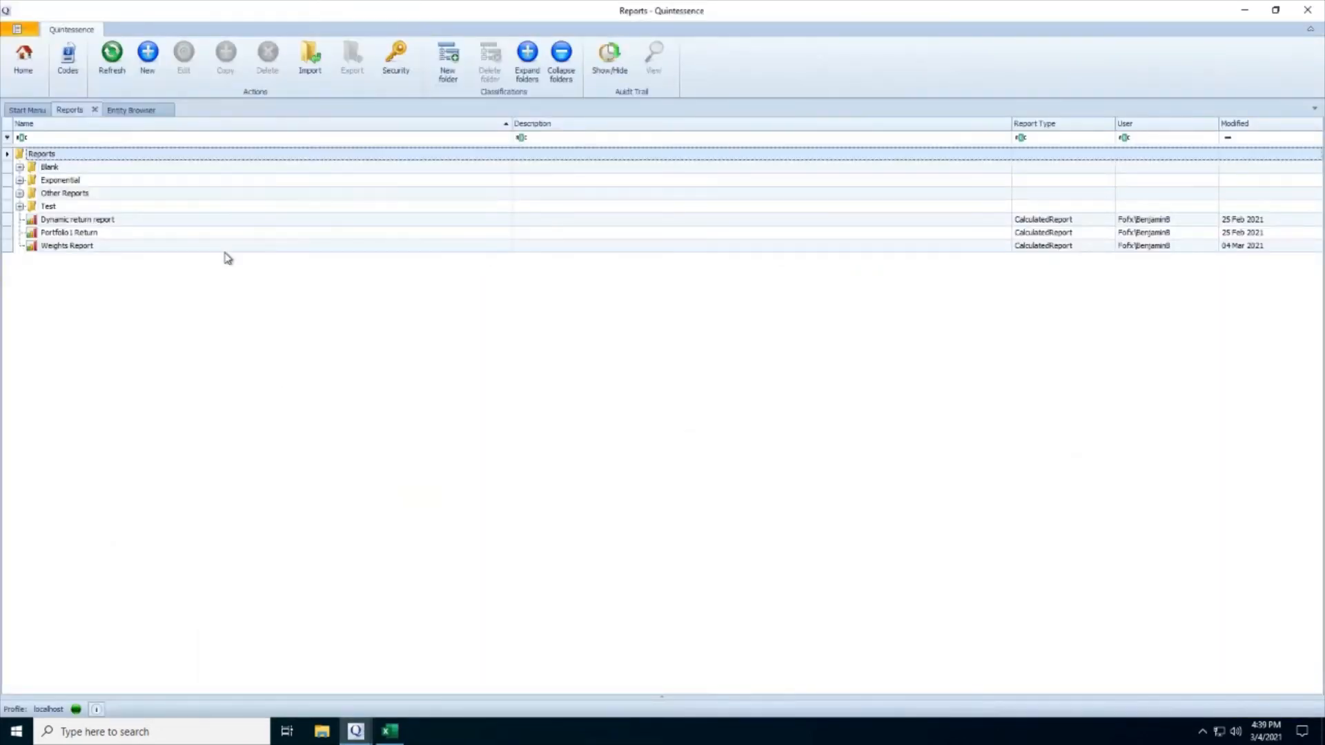
{"action": "left_click", "coordinate": [28, 110]}
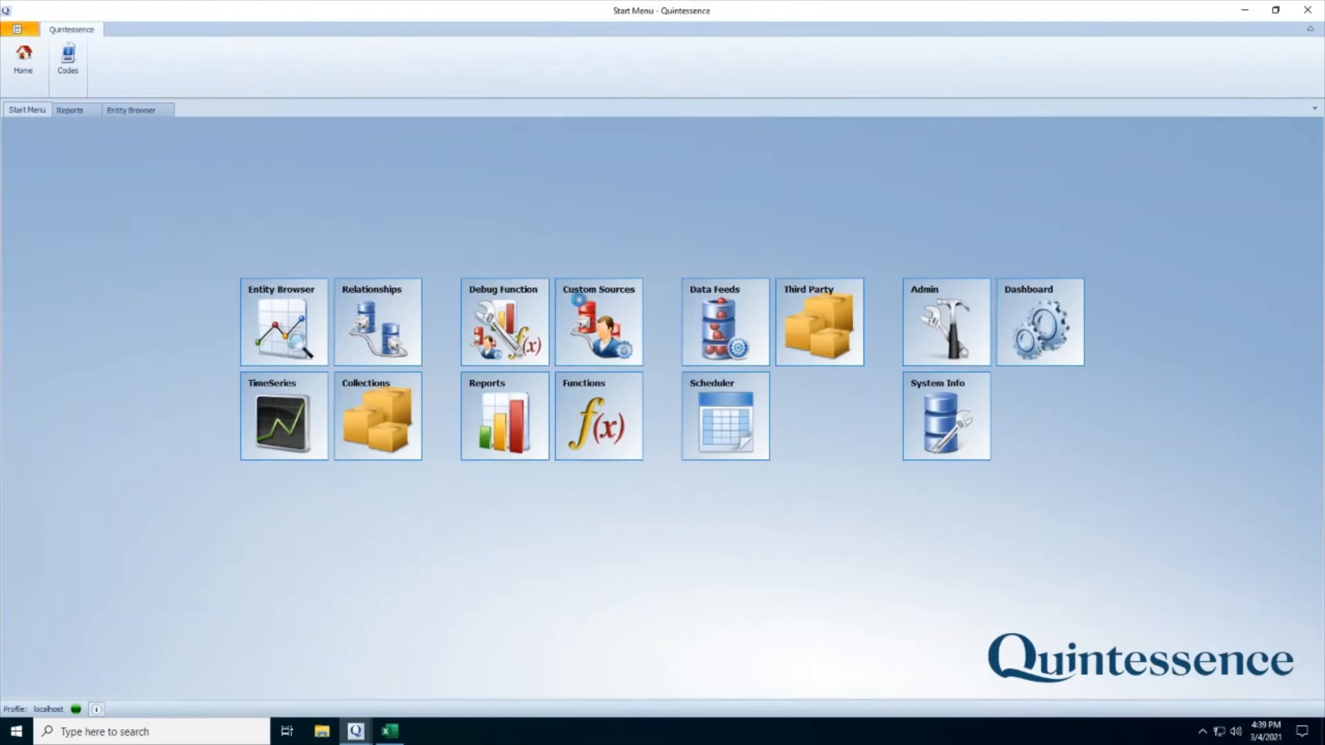
{"action": "left_click", "coordinate": [578, 300]}
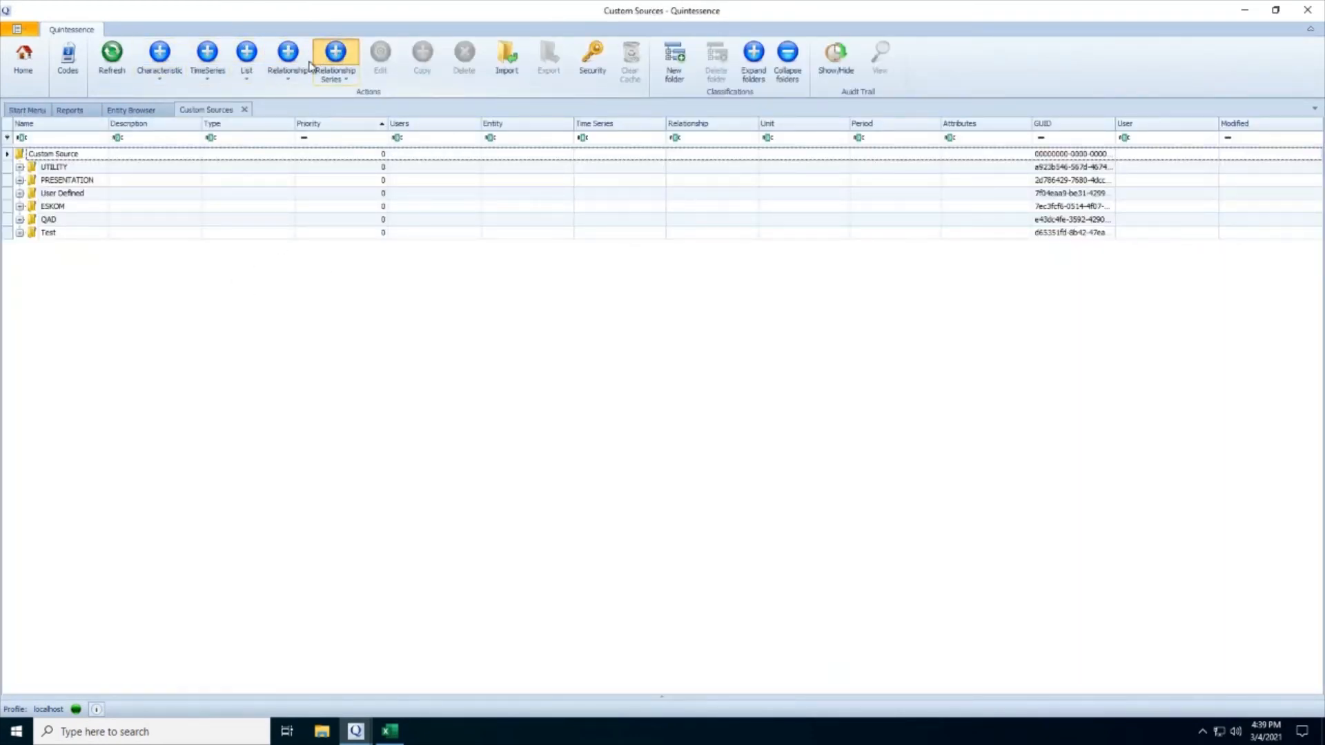
{"action": "left_click", "coordinate": [349, 55]}
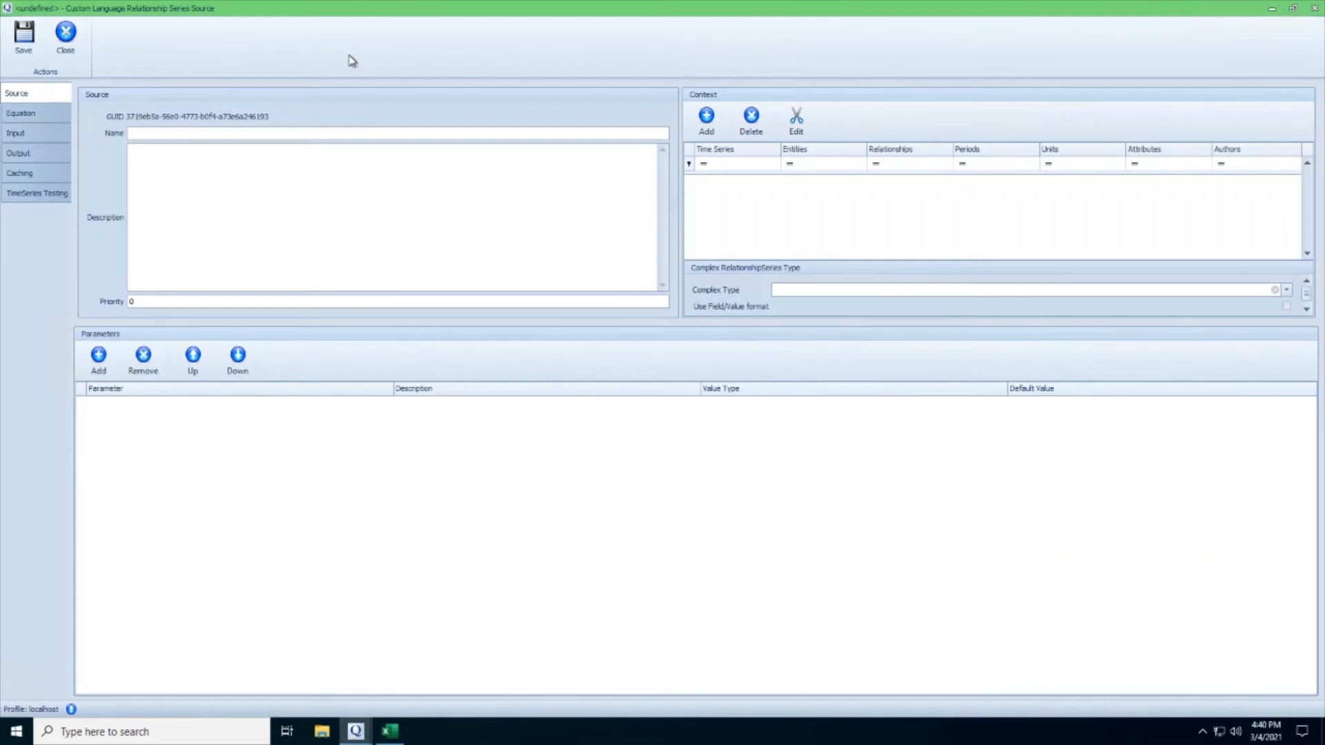
Examine the new source's equation variables, including Entity, Relationship, TimeSeries, Attributes and Unit, and its output mapping.
{"action": "left_click", "coordinate": [281, 132]}
{"action": "left_click", "coordinate": [41, 115]}
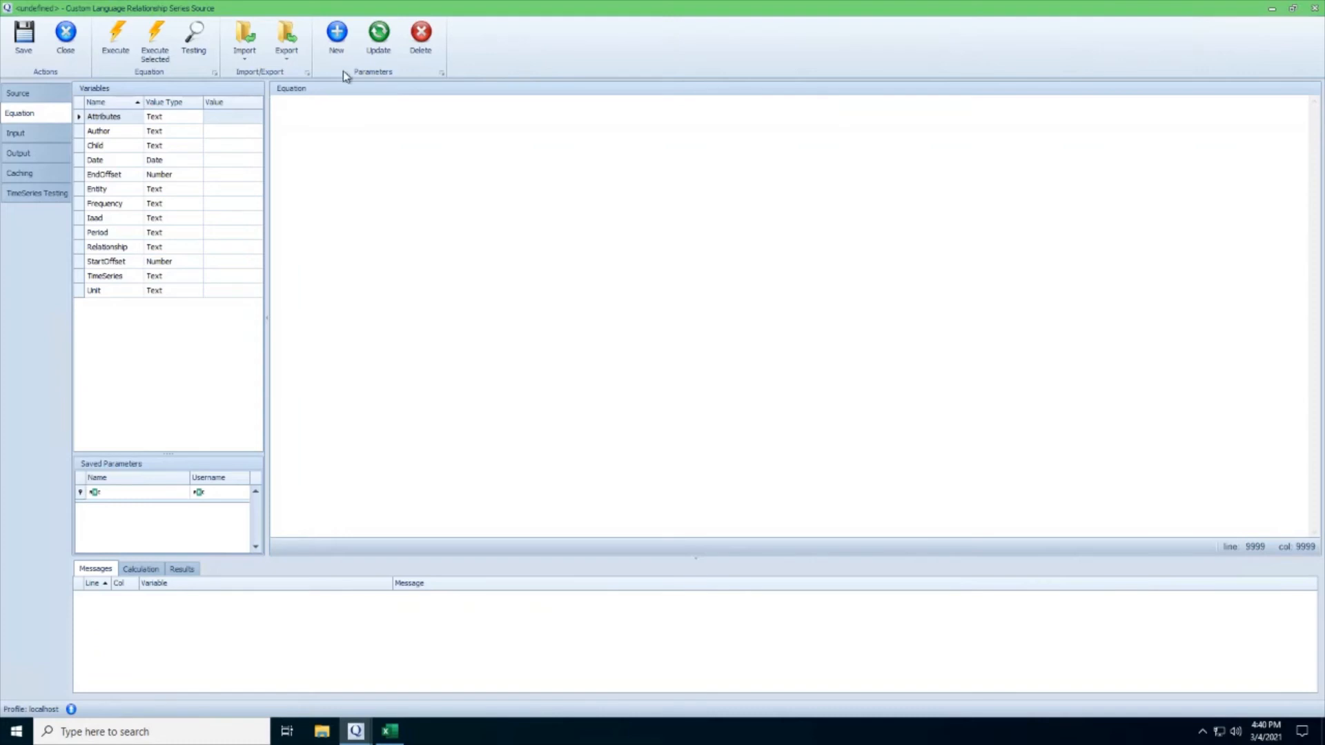
{"action": "left_click", "coordinate": [232, 193]}
{"action": "left_click", "coordinate": [234, 248]}
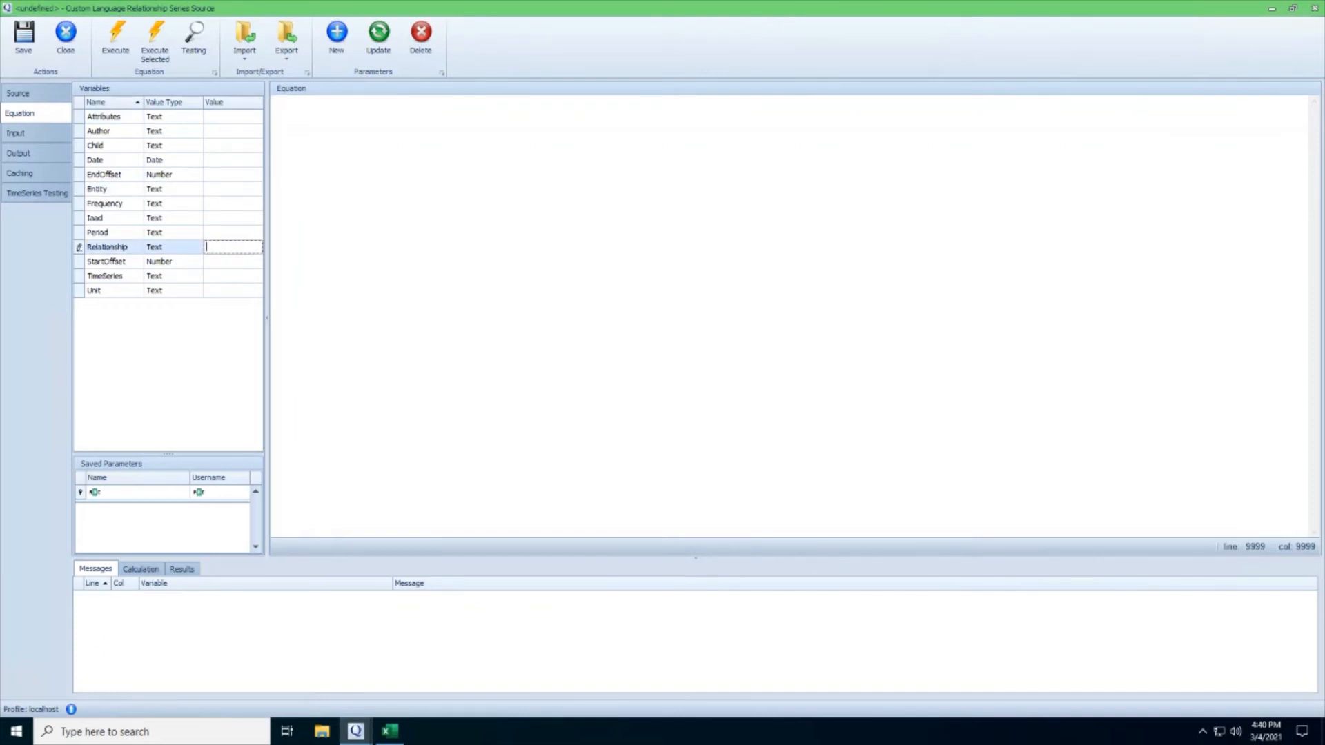
{"action": "left_click", "coordinate": [232, 276]}
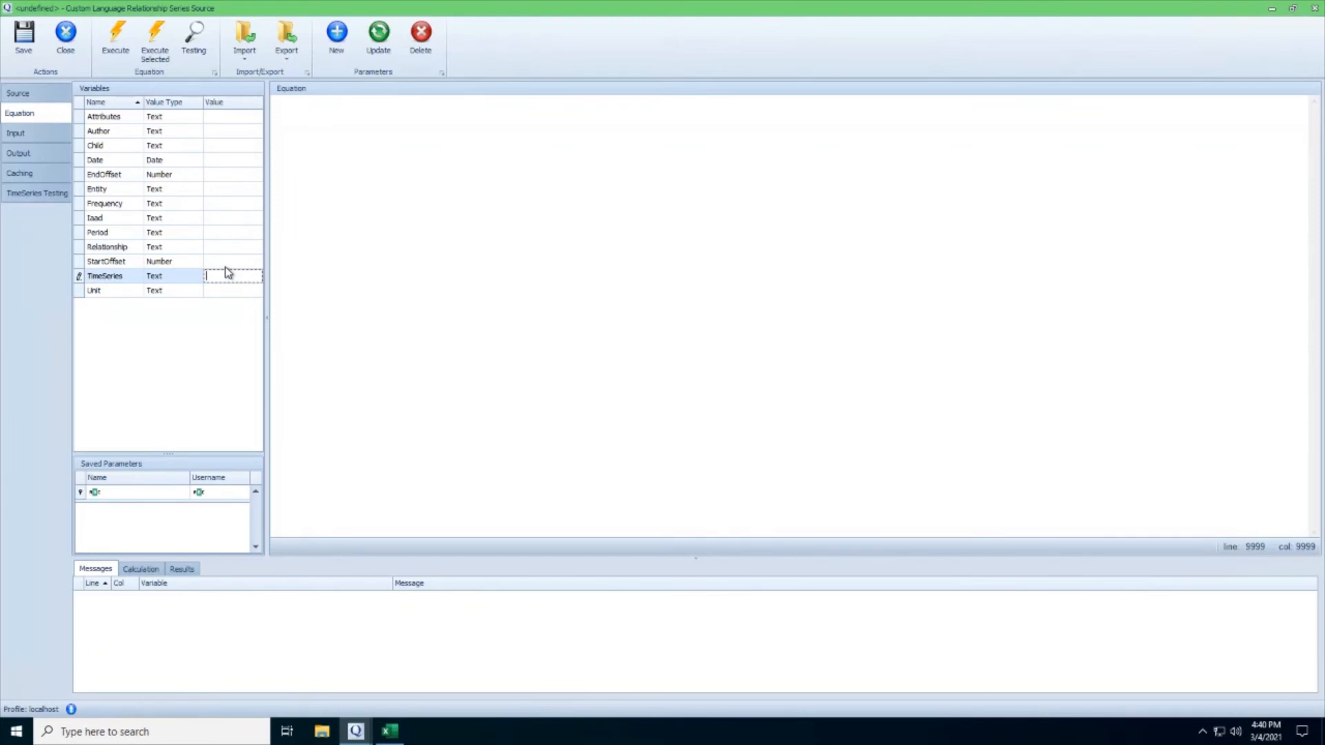
{"action": "left_click", "coordinate": [251, 119]}
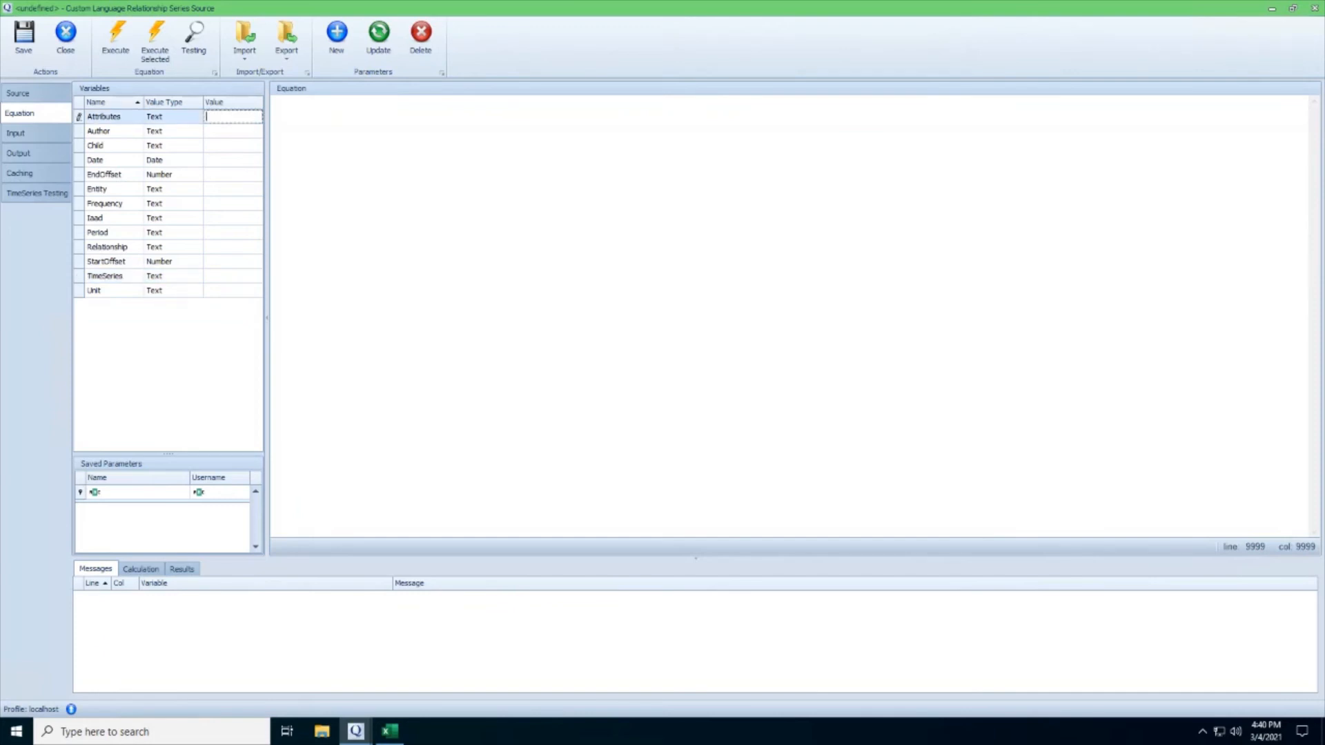
{"action": "left_click", "coordinate": [250, 290]}
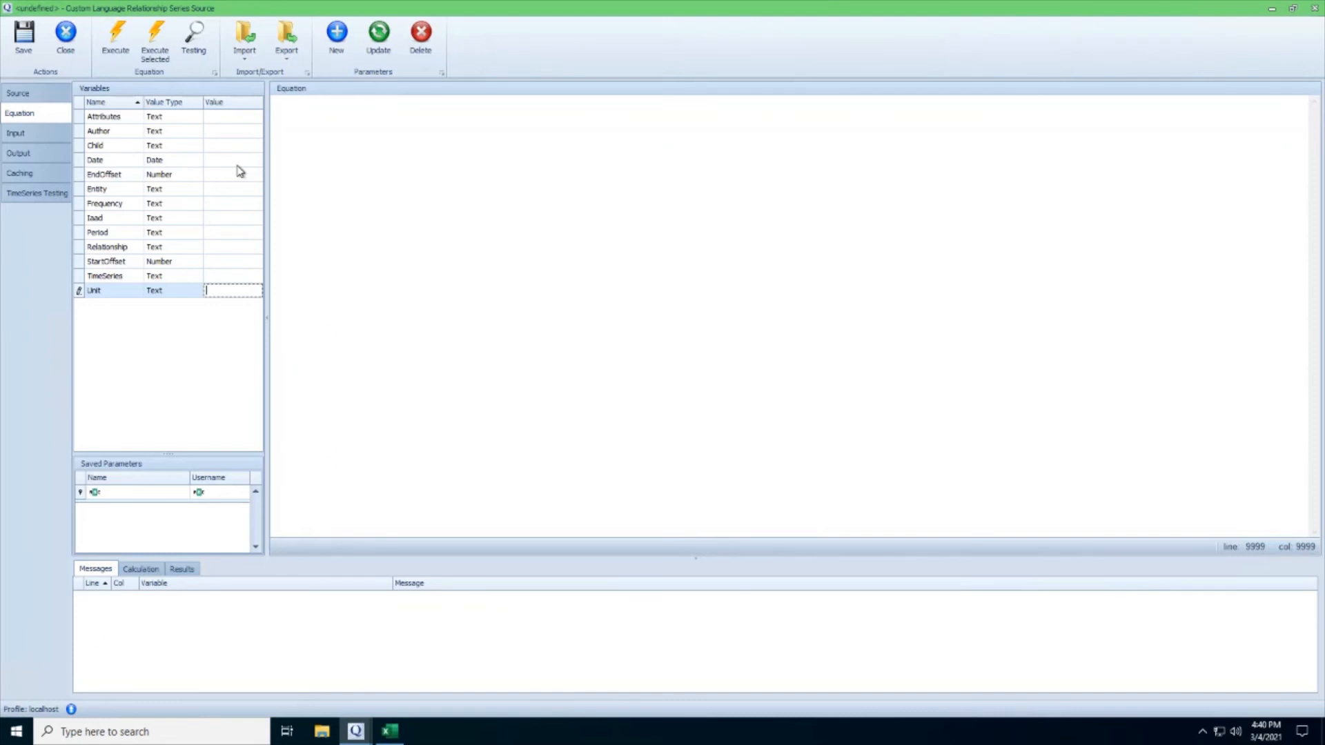
{"action": "left_click", "coordinate": [276, 102]}
{"action": "left_click", "coordinate": [43, 159]}
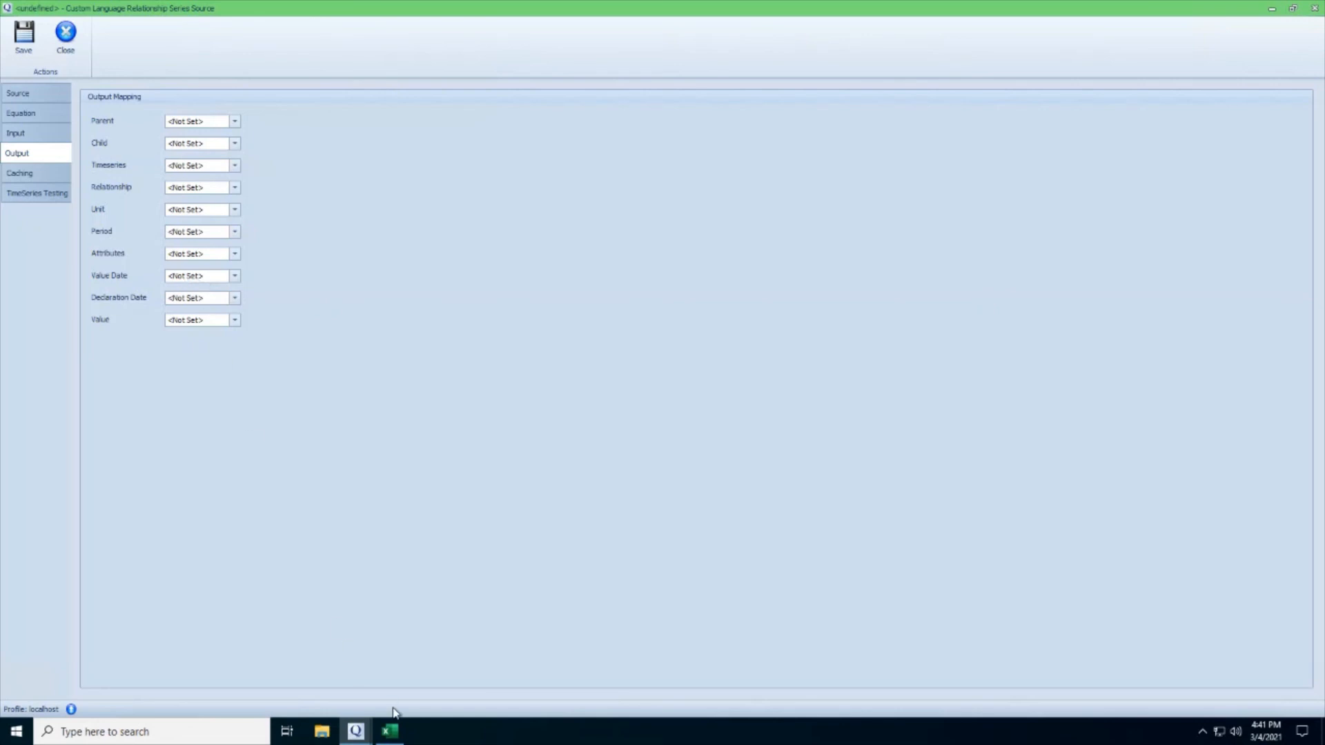
{"action": "left_click", "coordinate": [390, 732]}
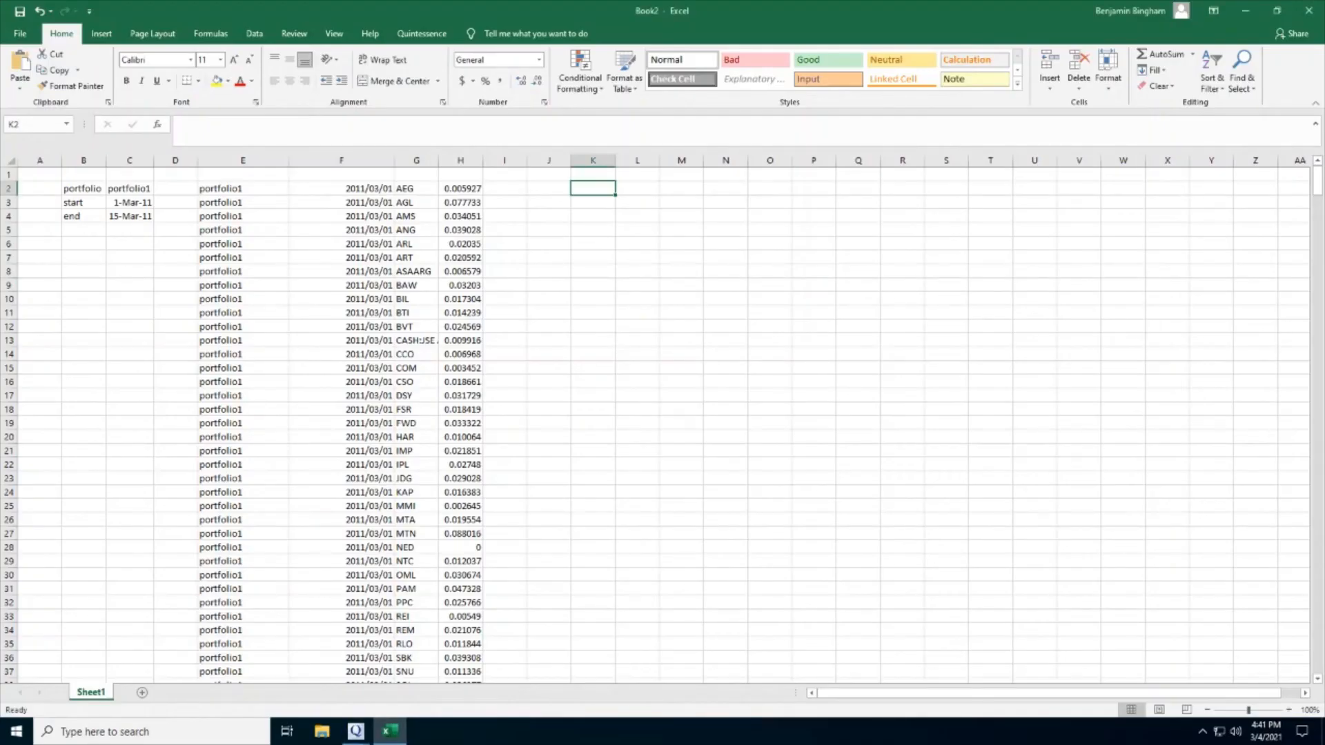
{"action": "type", "text": "=Relationship(\""}
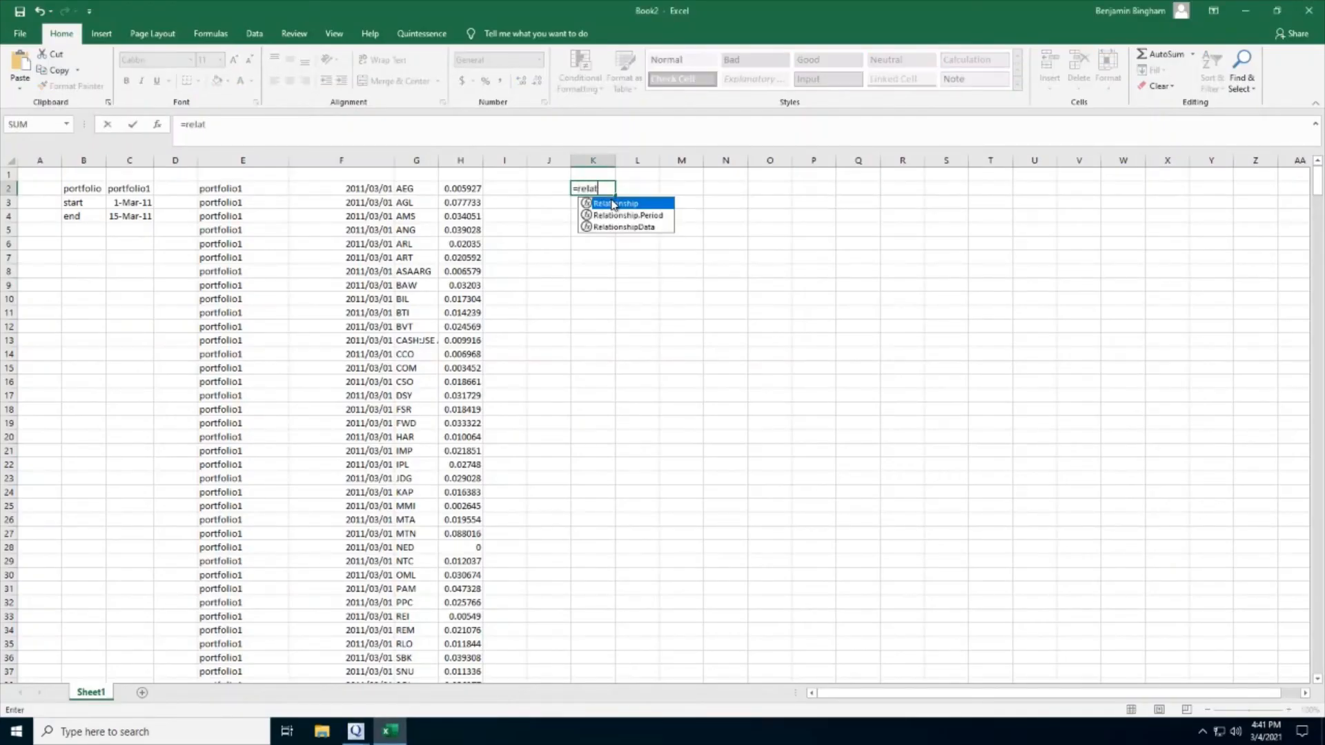
{"action": "type", "text": "portfo"}
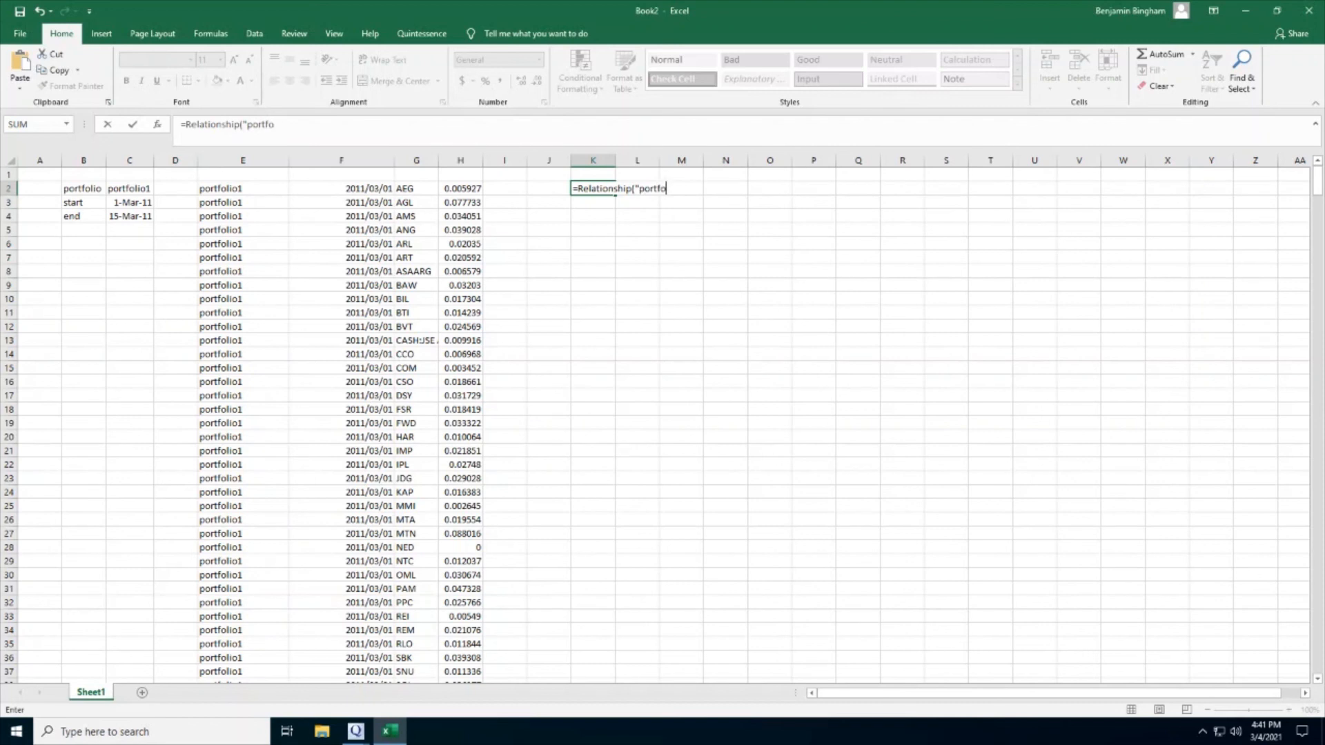
{"action": "type", "text": "lio1\",\"constituent"}
{"action": "type", "text": "\",\"weig"}
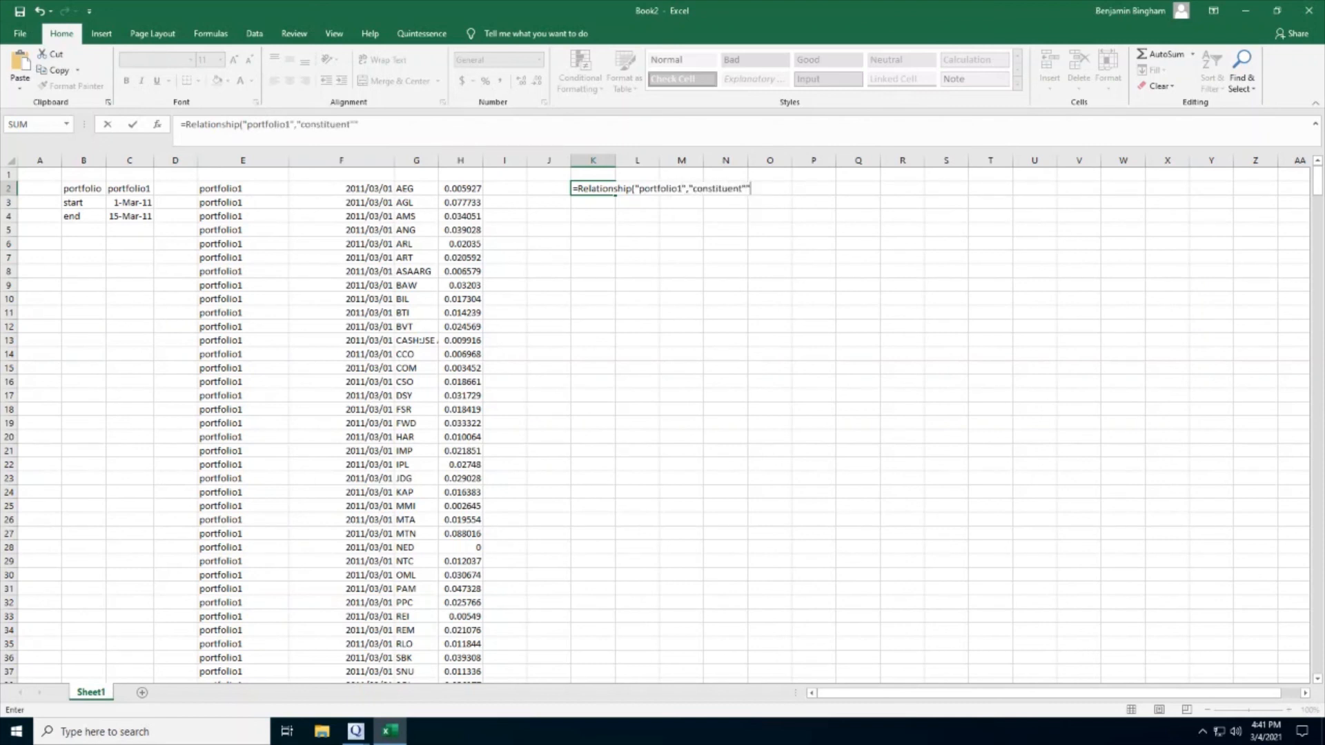
{"action": "type", "text": "ht\""}
{"action": "key", "text": "Escape"}
{"action": "left_click", "coordinate": [254, 189]}
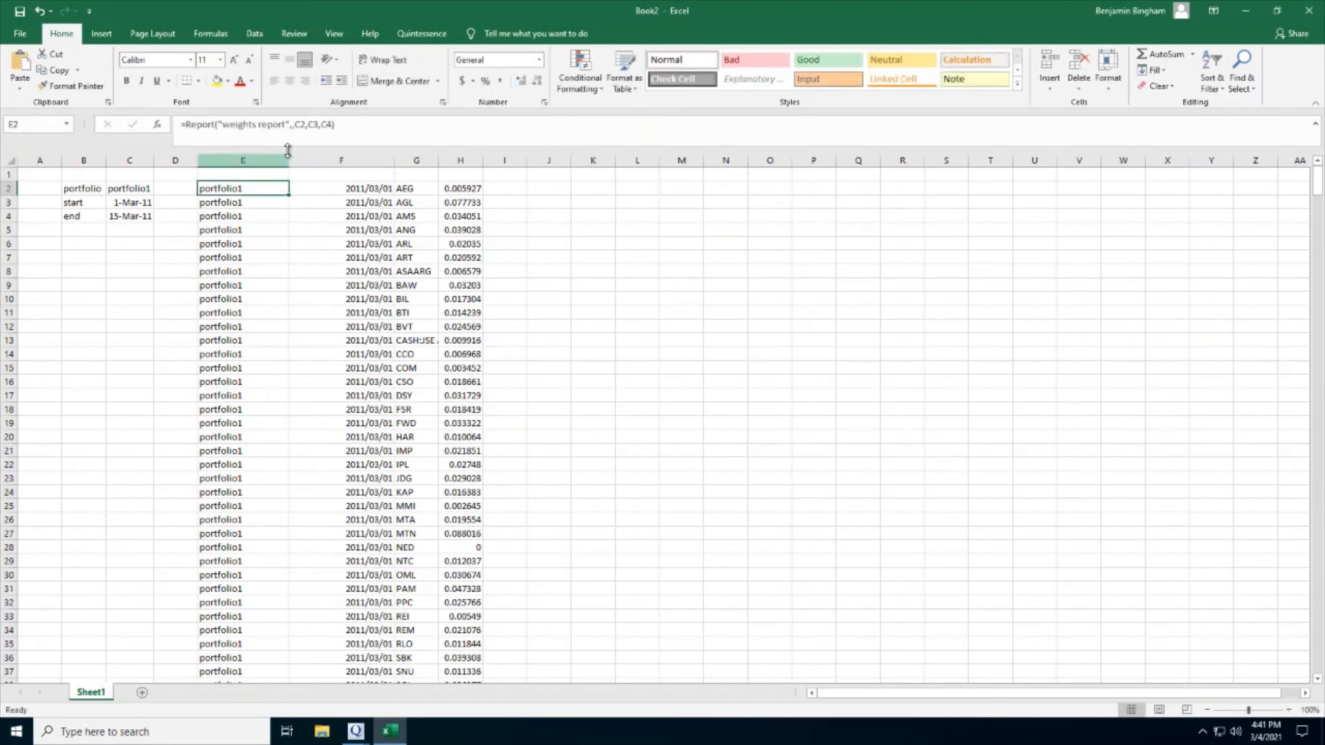